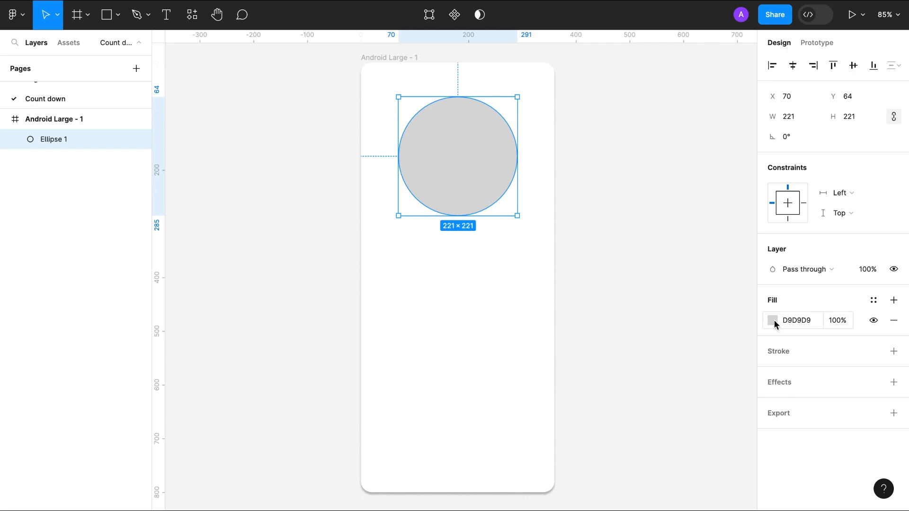
Add a drop shadow to the circle and change its fill to F6F6F6.
{"action": "left_click", "coordinate": [894, 383]}
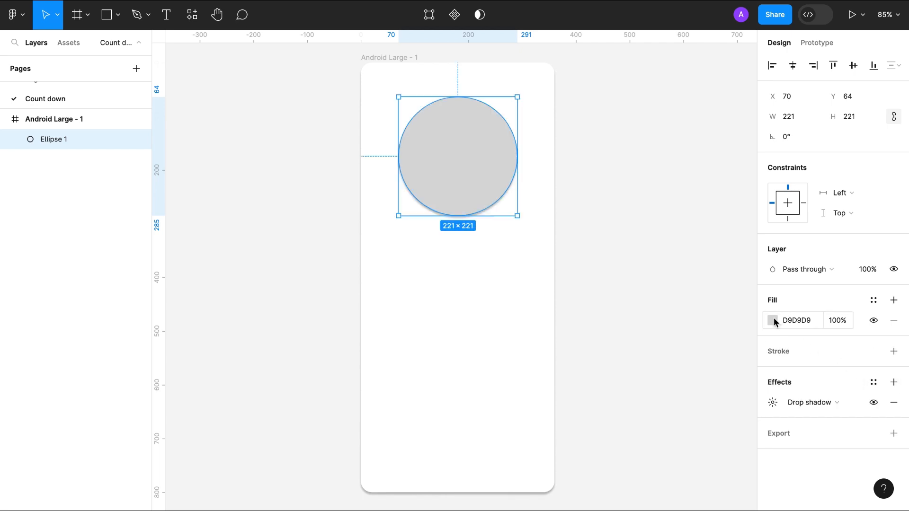
{"action": "left_click", "coordinate": [773, 321]}
{"action": "left_click_drag", "start_coordinate": [608, 214], "coordinate": [606, 193]}
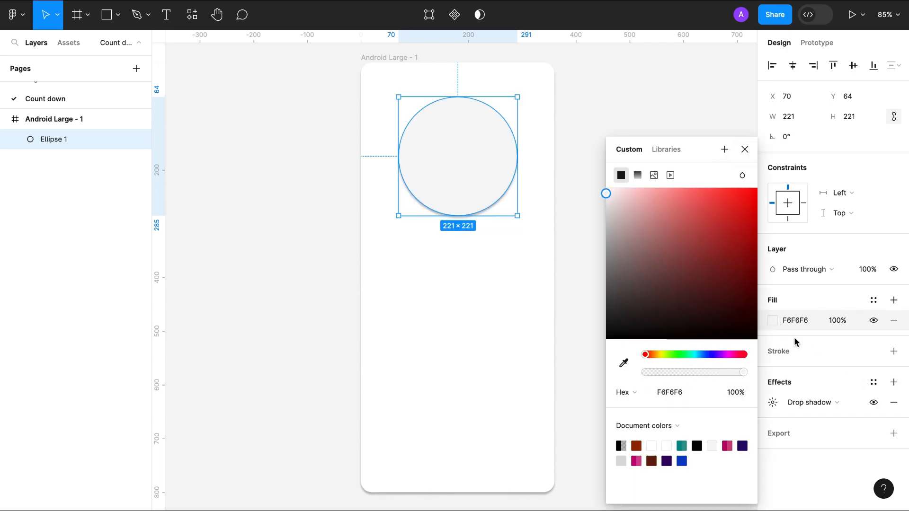
Set the circle's drop shadow color to light blue 77A0F1 at 50% opacity.
{"action": "left_click", "coordinate": [773, 402]}
{"action": "left_click", "coordinate": [621, 473]}
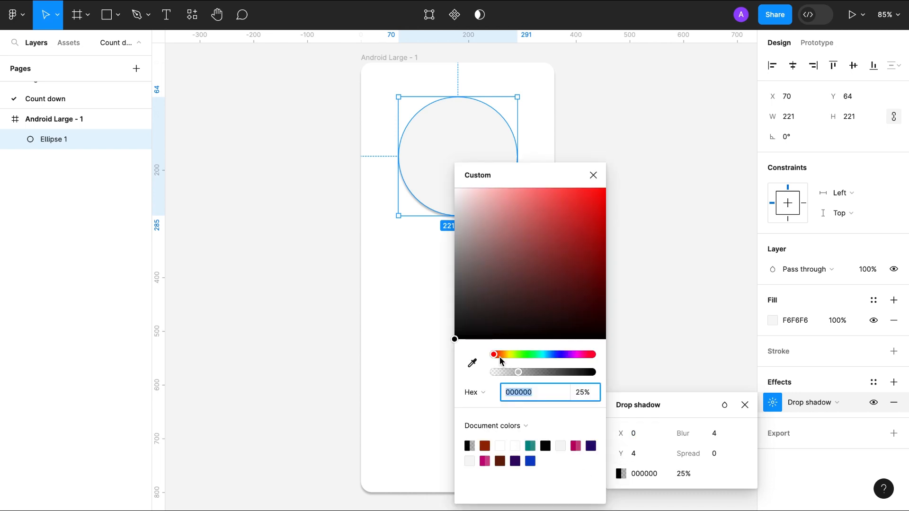
{"action": "left_click_drag", "start_coordinate": [501, 359], "coordinate": [553, 356]}
{"action": "left_click_drag", "start_coordinate": [455, 340], "coordinate": [531, 197]}
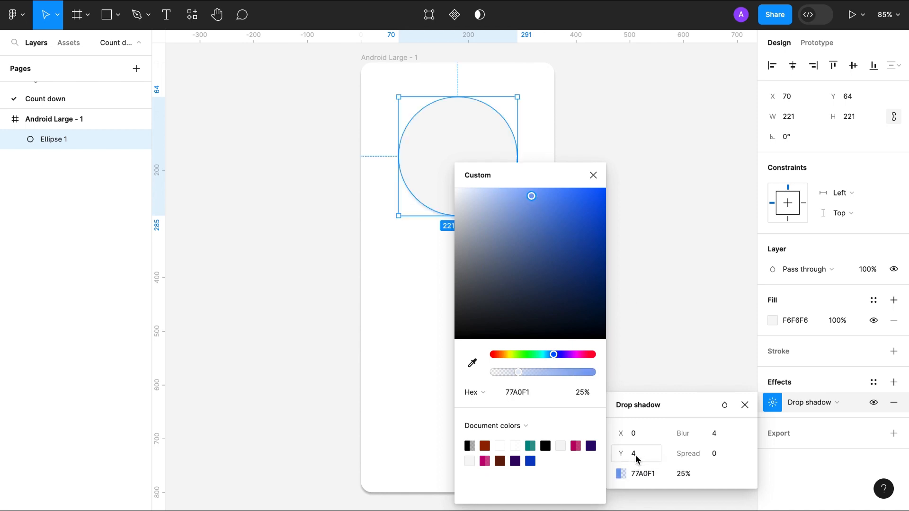
{"action": "left_click", "coordinate": [683, 475]}
{"action": "type", "text": "50"}
{"action": "key", "text": "Return"}
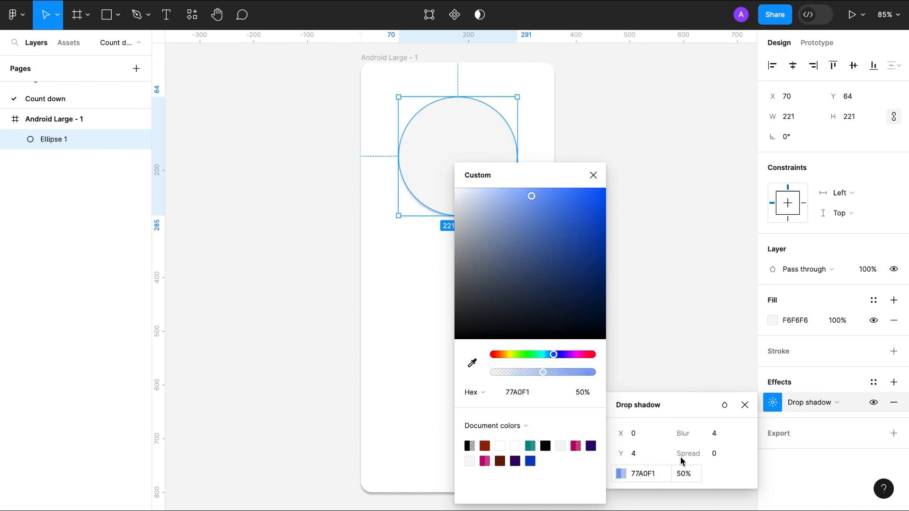
{"action": "left_click", "coordinate": [593, 175]}
Set the circle's drop shadow blur to 30.
{"action": "left_click", "coordinate": [717, 440]}
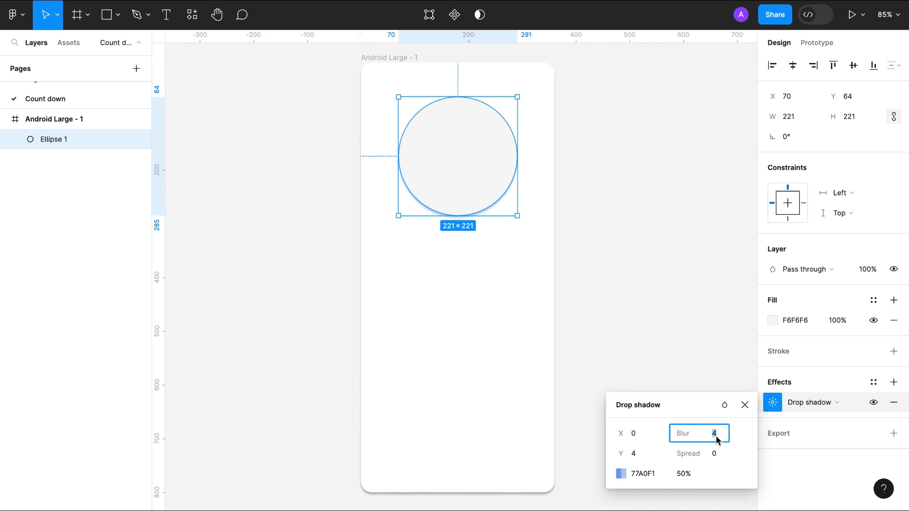
{"action": "type", "text": "30"}
{"action": "key", "text": "Return"}
{"action": "left_click", "coordinate": [485, 327]}
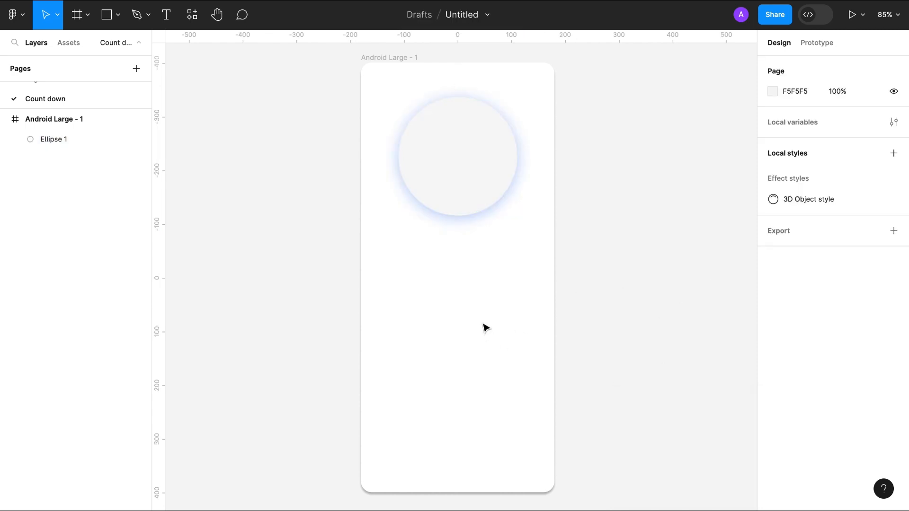
Increase the circle's drop shadow blur to 45.
{"action": "left_click", "coordinate": [479, 190]}
{"action": "left_click", "coordinate": [772, 403]}
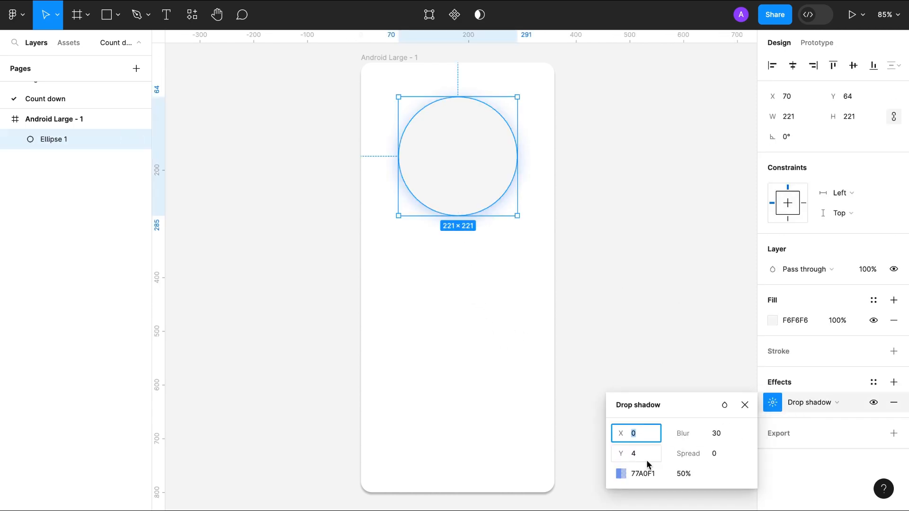
{"action": "left_click", "coordinate": [716, 433]}
{"action": "type", "text": "45"}
{"action": "left_click", "coordinate": [523, 315]}
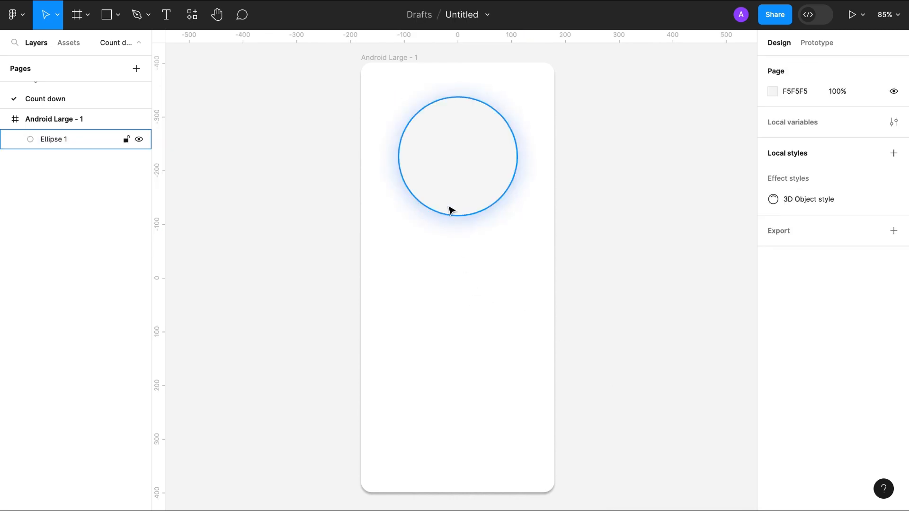
Reduce the opacity of the circle's drop shadow to 30%.
{"action": "left_click", "coordinate": [462, 203]}
{"action": "left_click", "coordinate": [741, 399]}
{"action": "left_click", "coordinate": [635, 485]}
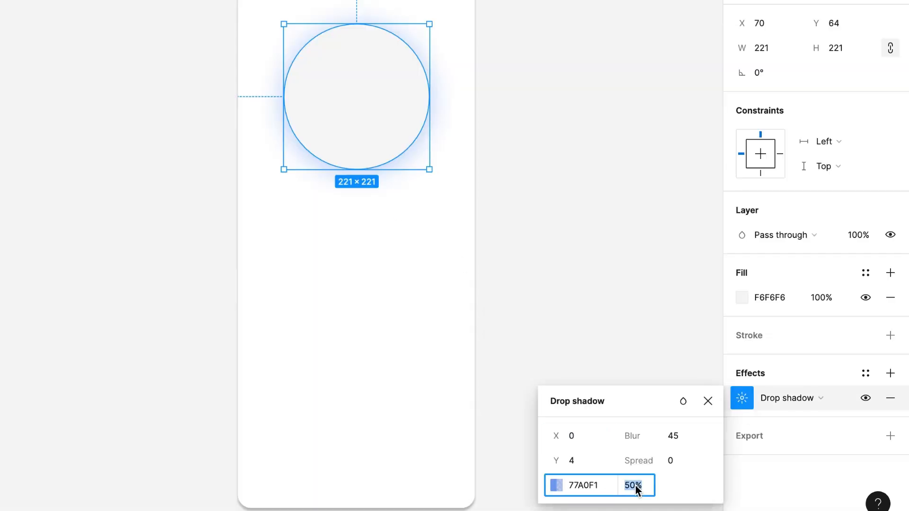
{"action": "type", "text": "30"}
{"action": "key", "text": "Return"}
{"action": "left_click", "coordinate": [393, 298]}
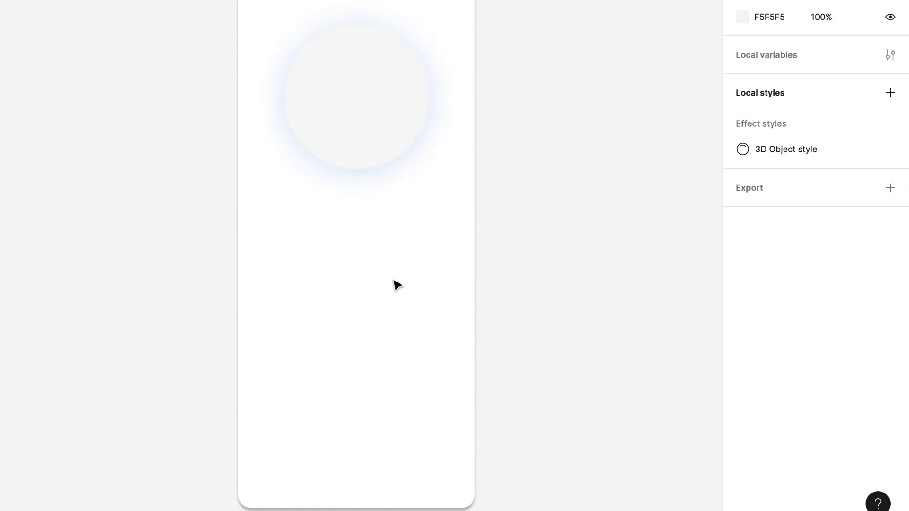
Change the circle's fill color to pure white FFFFFF.
{"action": "left_click", "coordinate": [393, 118]}
{"action": "left_click", "coordinate": [743, 300]}
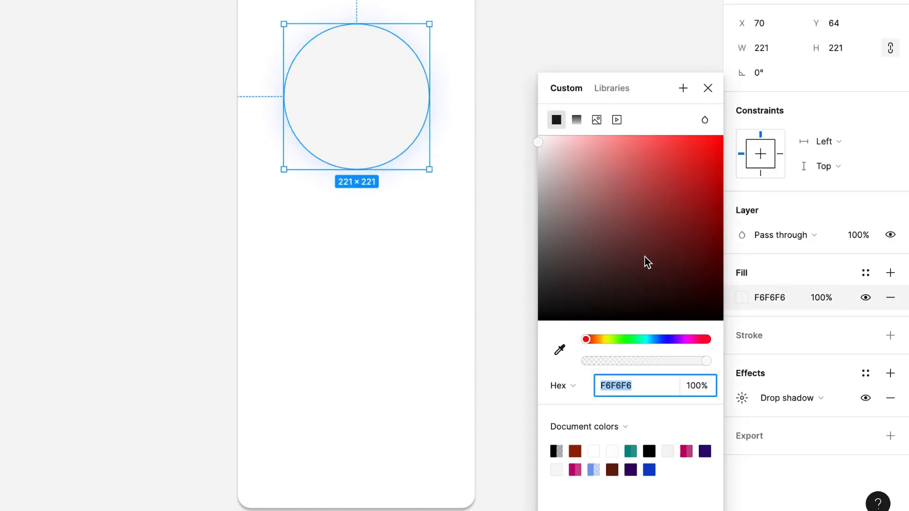
{"action": "left_click", "coordinate": [537, 136]}
{"action": "left_click", "coordinate": [708, 87]}
{"action": "left_click", "coordinate": [441, 272]}
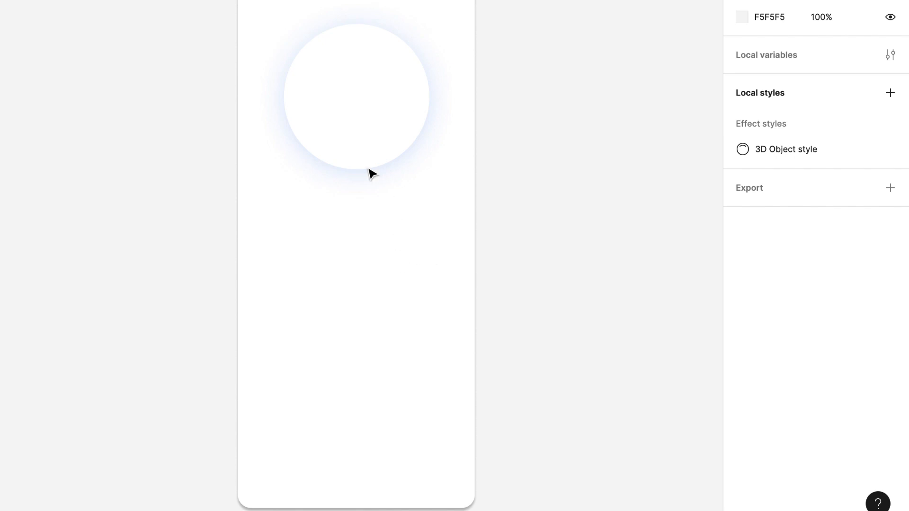
Duplicate the white circle, resize the copy to 180 × 180 and center it inside the original.
{"action": "left_click", "coordinate": [352, 96]}
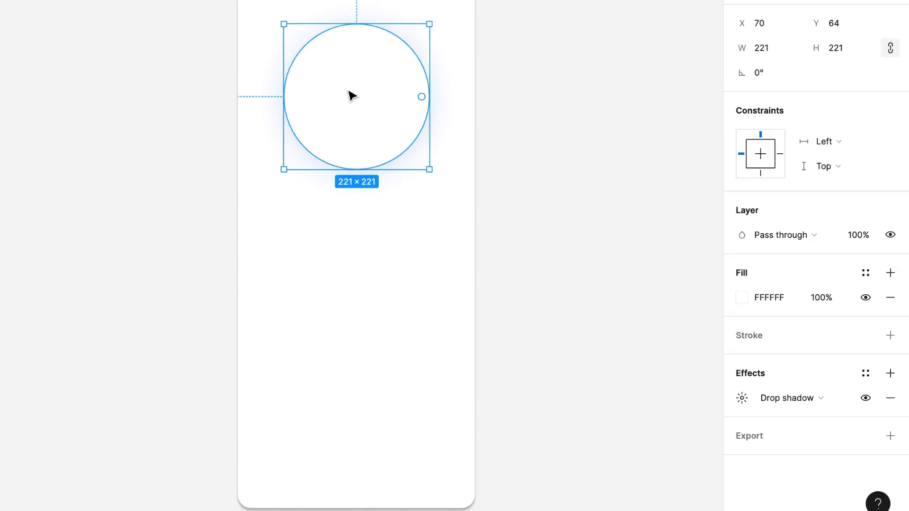
{"action": "key", "text": "ctrl+d"}
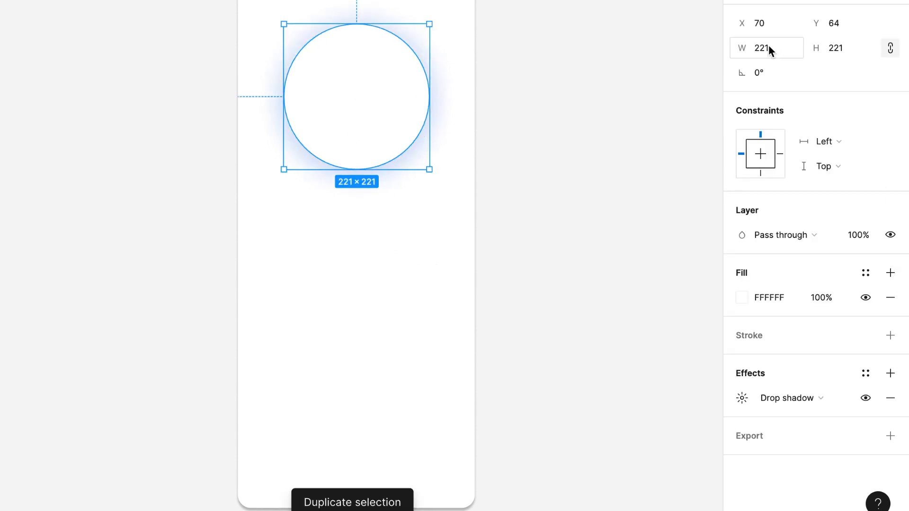
{"action": "left_click", "coordinate": [758, 52]}
{"action": "type", "text": "180"}
{"action": "key", "text": "Return"}
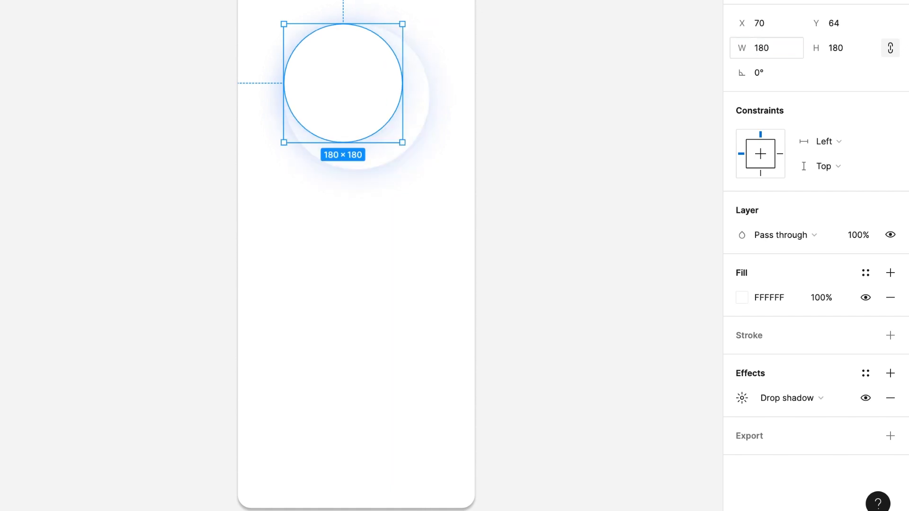
{"action": "left_click_drag", "start_coordinate": [356, 87], "coordinate": [363, 96]}
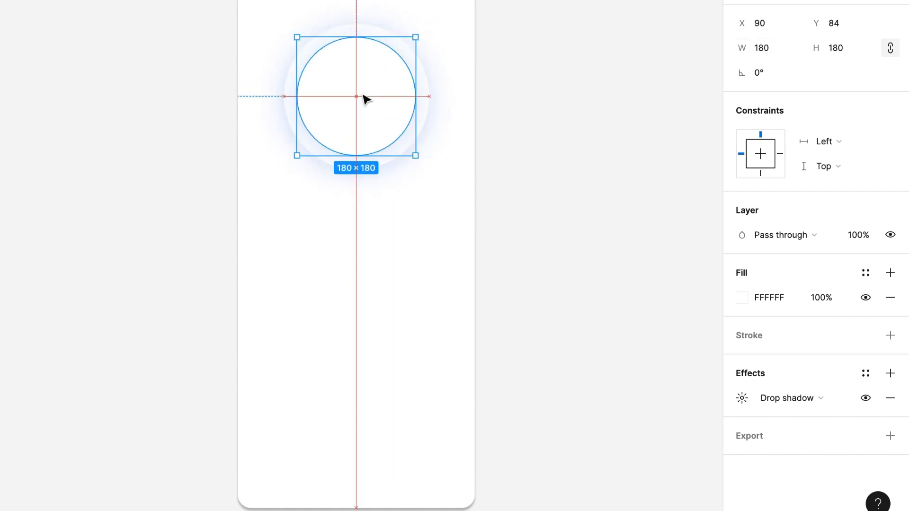
Remove the inner circle's drop shadow and fill it with the blue document color 0A3EC4.
{"action": "left_click", "coordinate": [890, 398]}
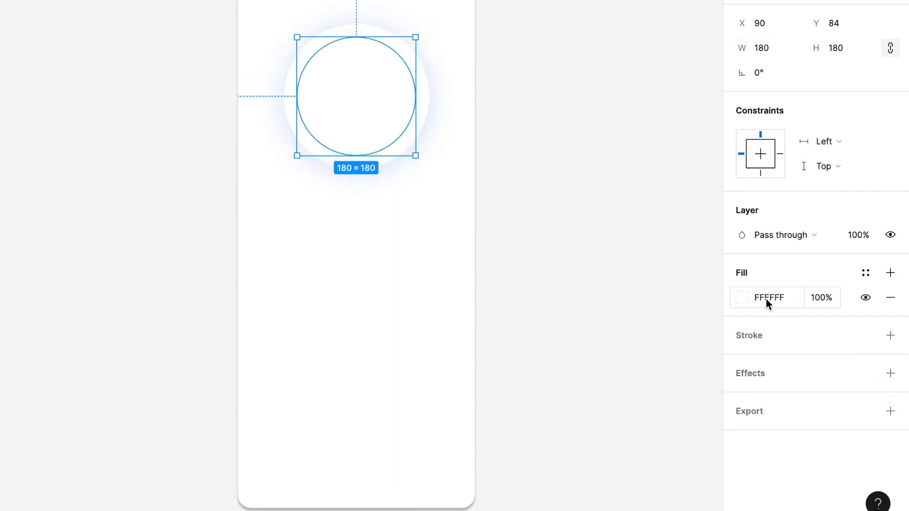
{"action": "left_click", "coordinate": [745, 297]}
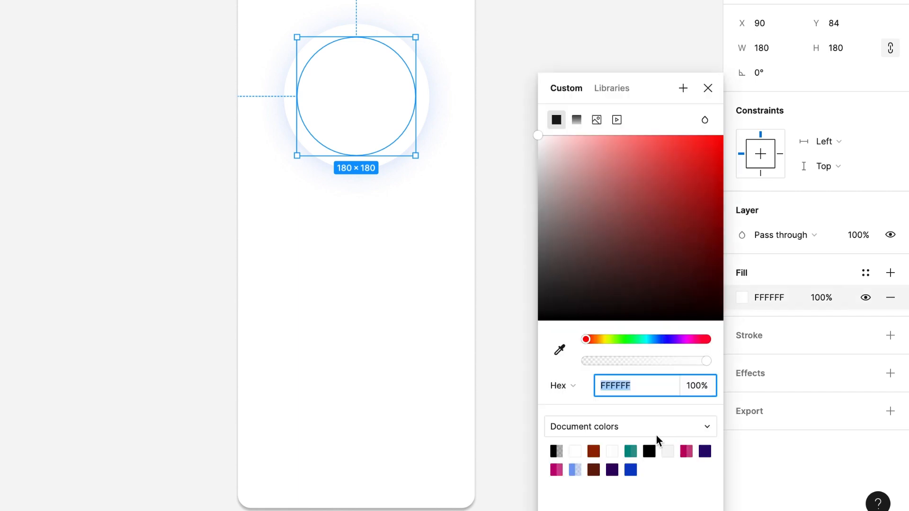
{"action": "left_click", "coordinate": [632, 469]}
Give the inner circle a 0A3EC4 blue stroke and remove its fill.
{"action": "left_click", "coordinate": [890, 335]}
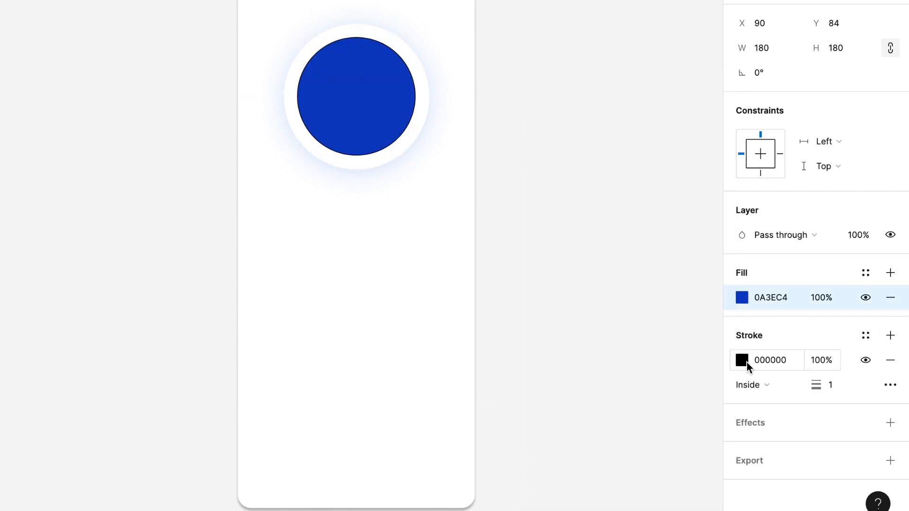
{"action": "left_click", "coordinate": [742, 361]}
{"action": "left_click", "coordinate": [557, 469]}
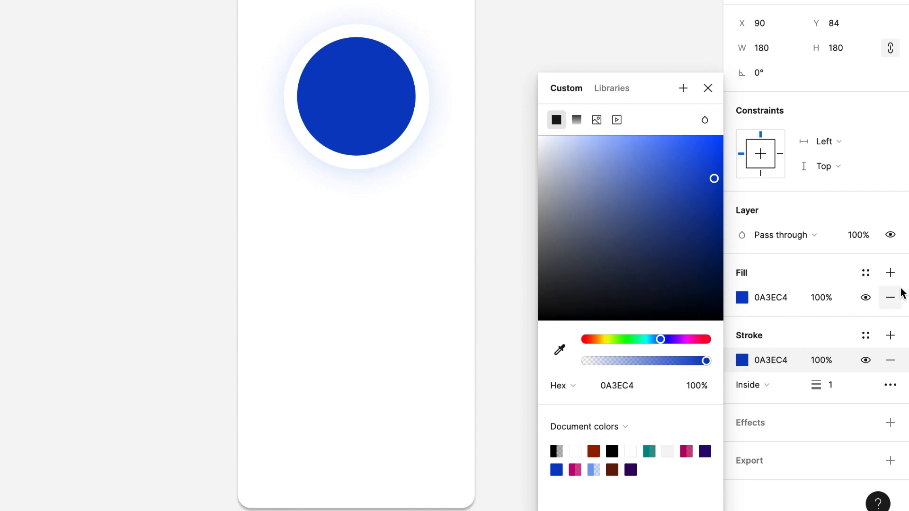
{"action": "left_click", "coordinate": [890, 297]}
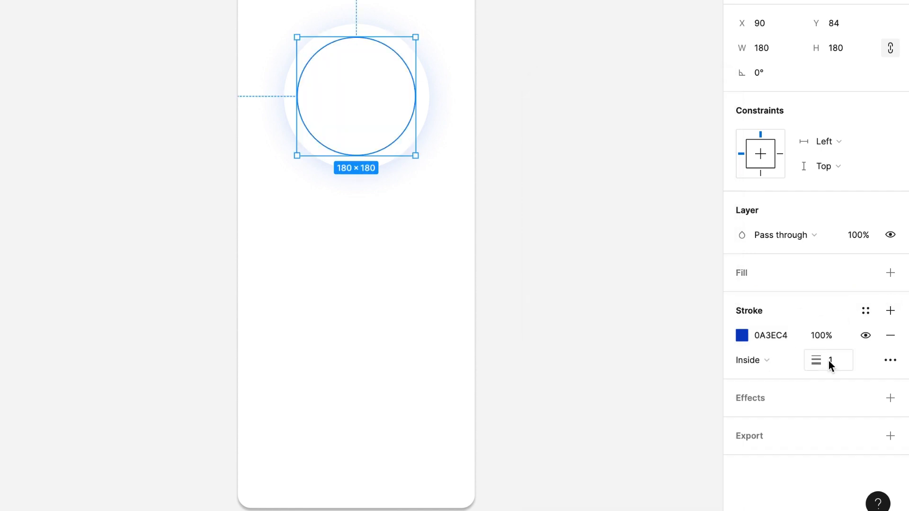
Make the inner circle's stroke dashed, with round dash caps and a gap of 10.
{"action": "left_click", "coordinate": [890, 360]}
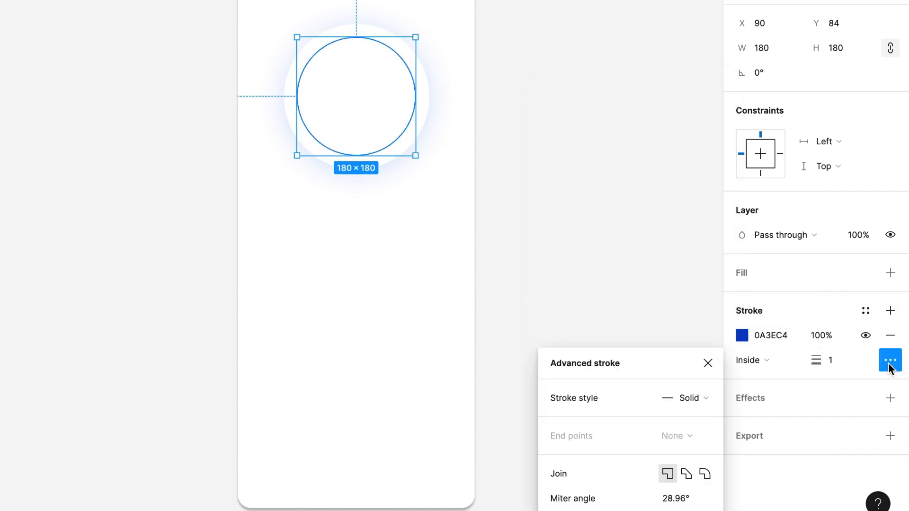
{"action": "left_click", "coordinate": [703, 397]}
{"action": "left_click", "coordinate": [704, 417]}
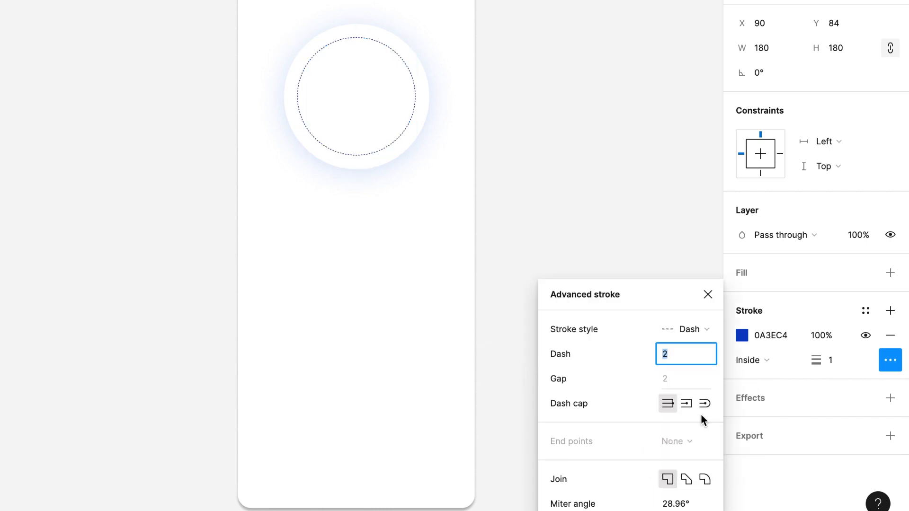
{"action": "left_click", "coordinate": [706, 403]}
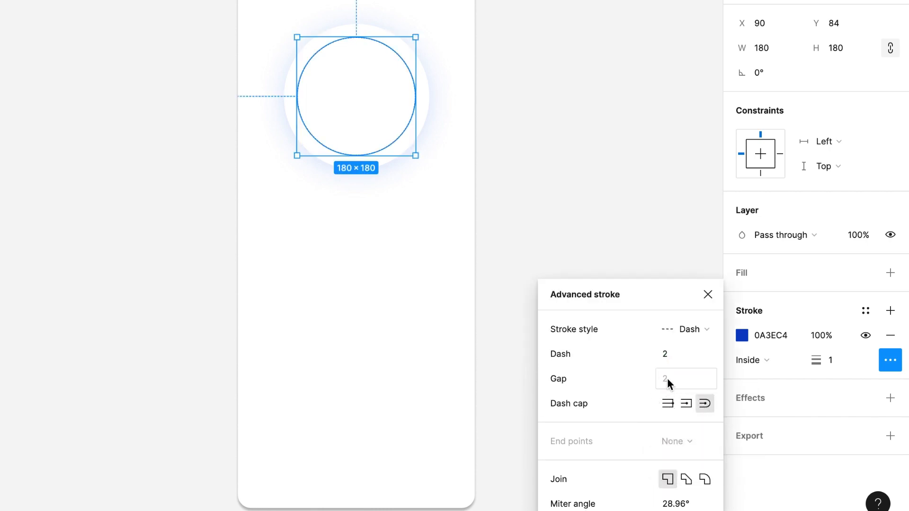
{"action": "type", "text": "10"}
{"action": "key", "text": "Return"}
{"action": "left_click", "coordinate": [428, 294]}
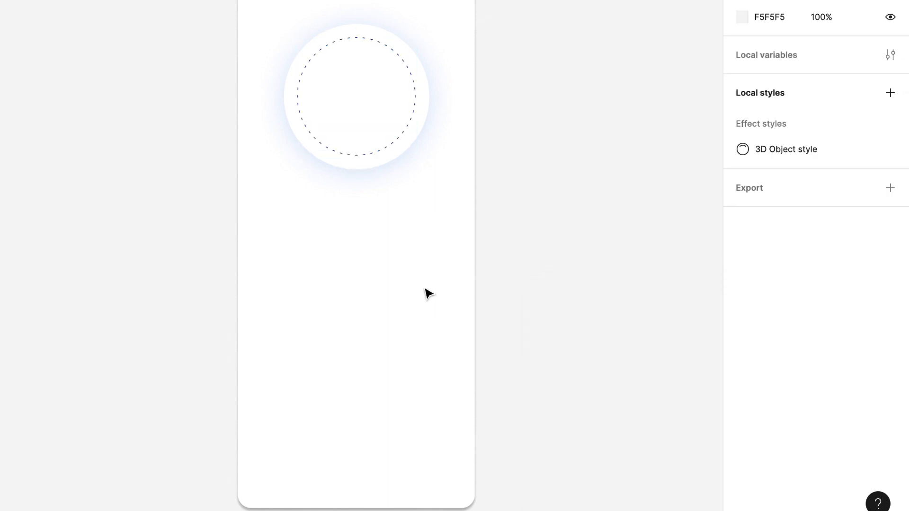
Change the stroke alignment of the dashed inner circle to Center.
{"action": "left_click", "coordinate": [371, 157]}
{"action": "left_click", "coordinate": [890, 361]}
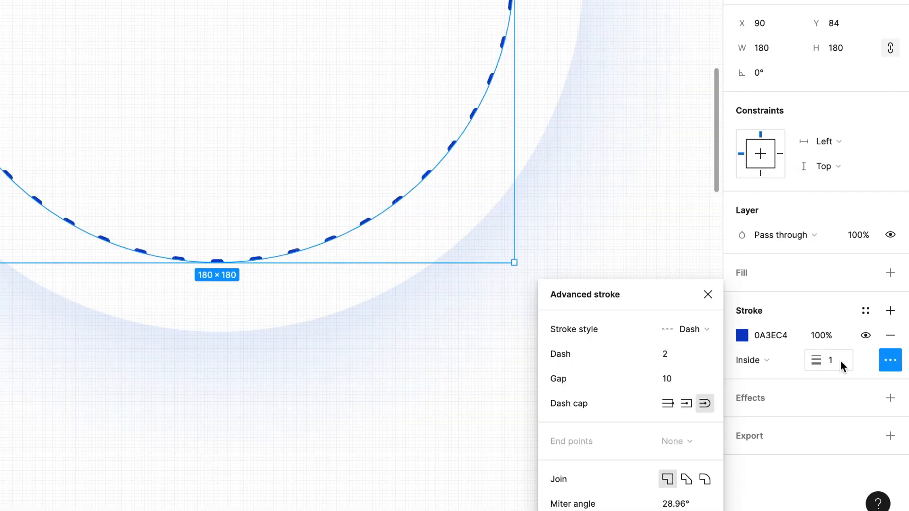
{"action": "left_click", "coordinate": [783, 364]}
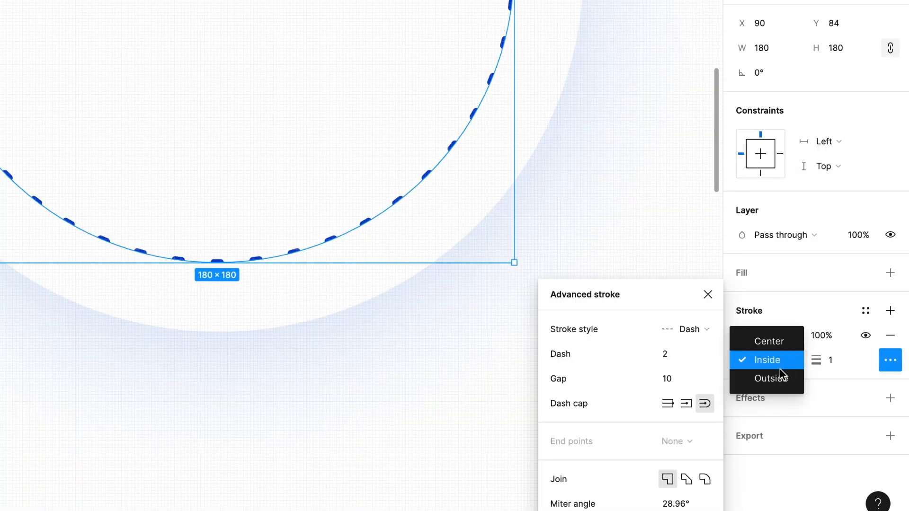
{"action": "left_click", "coordinate": [775, 343]}
{"action": "left_click", "coordinate": [669, 360]}
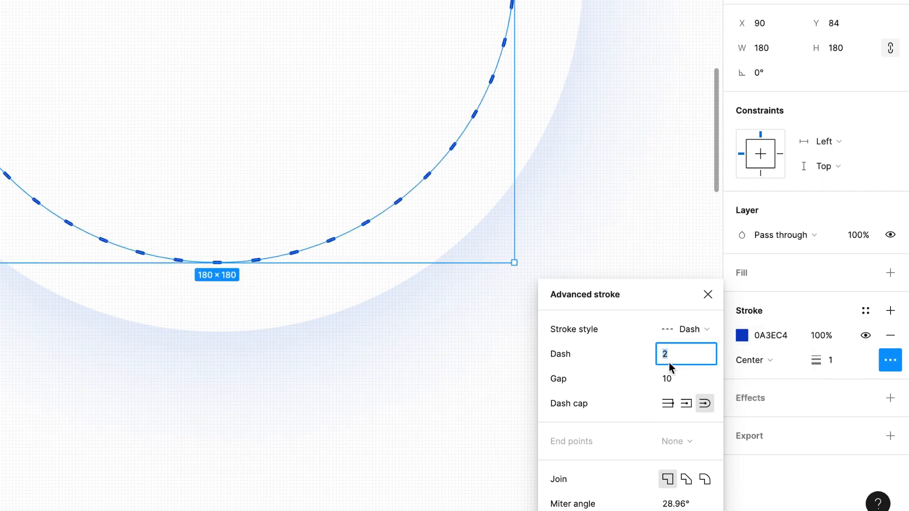
{"action": "scroll", "coordinate": [326, 354], "scroll_direction": "down", "scroll_amount": 5}
{"action": "left_click", "coordinate": [339, 403]}
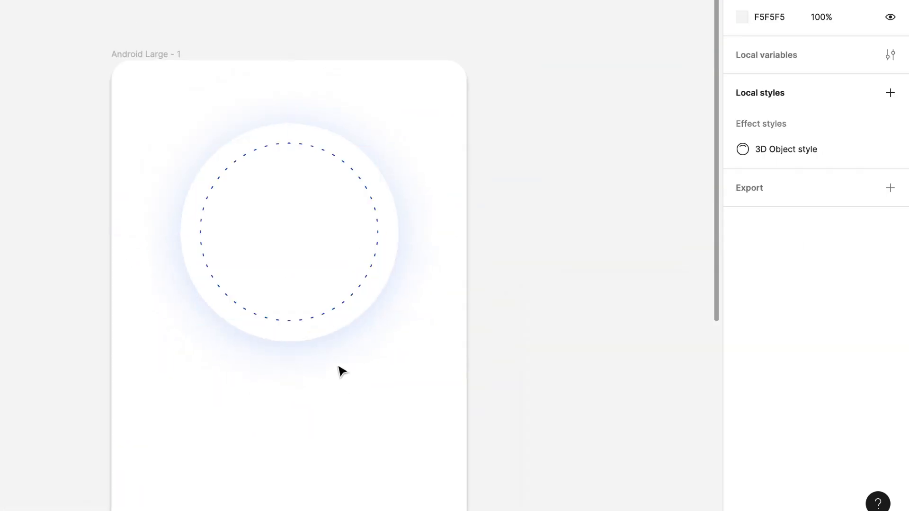
Set the stroke weight of the dashed inner circle to 2.
{"action": "left_click", "coordinate": [335, 313]}
{"action": "left_click", "coordinate": [336, 313]}
{"action": "left_click", "coordinate": [831, 361]}
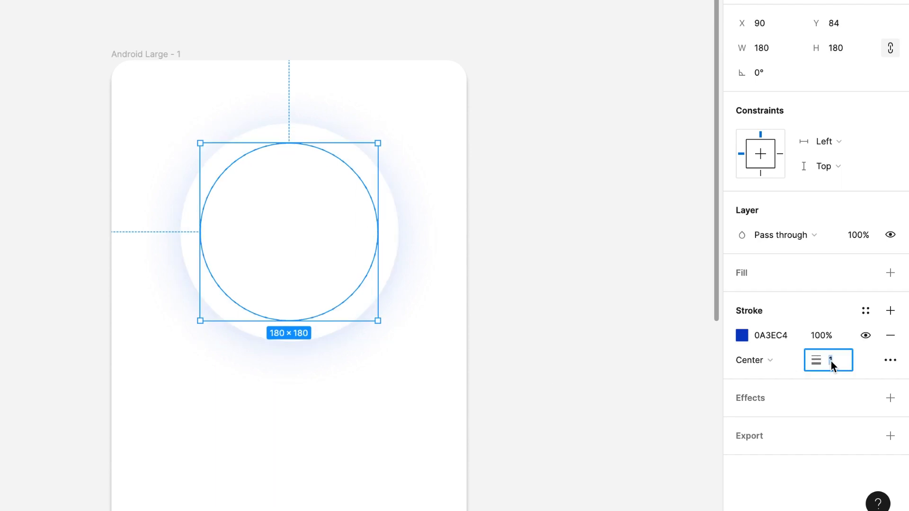
{"action": "type", "text": "2"}
{"action": "key", "text": "Return"}
{"action": "left_click", "coordinate": [345, 379]}
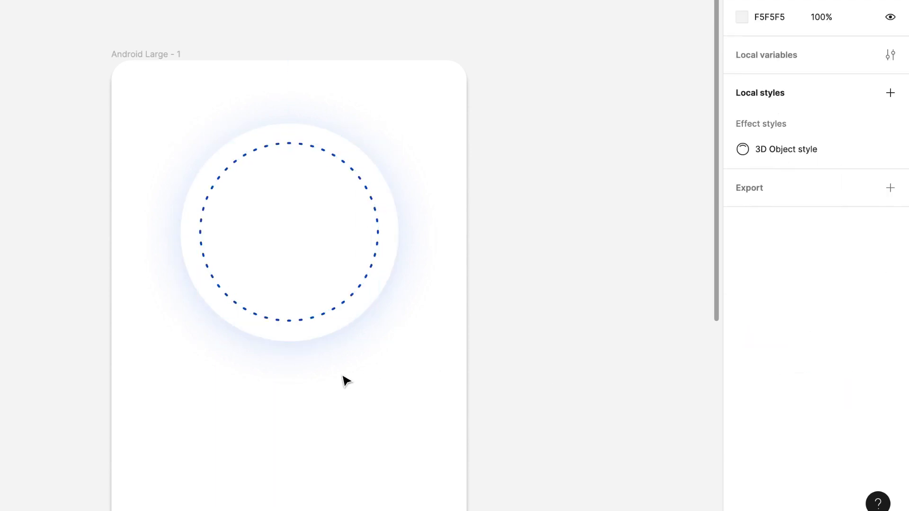
Set the dash length of the inner circle's stroke to 1.
{"action": "left_click", "coordinate": [352, 303]}
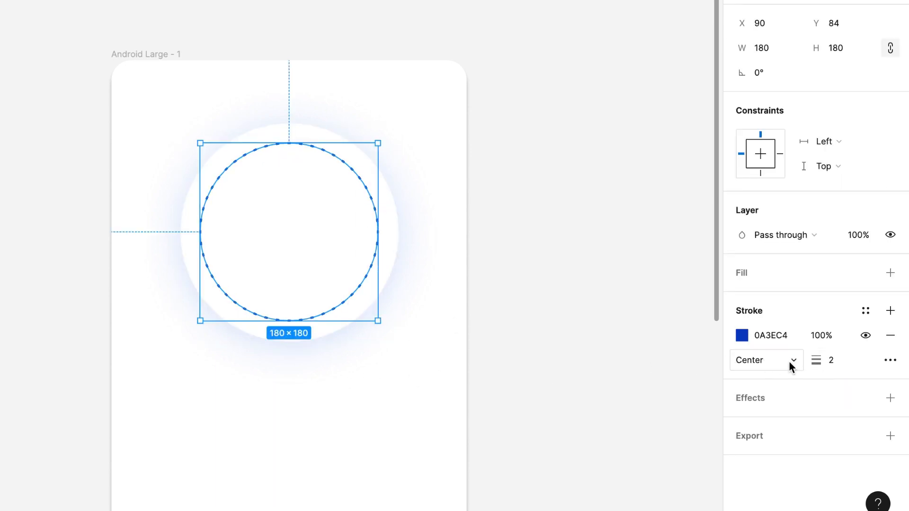
{"action": "left_click", "coordinate": [889, 360]}
{"action": "left_click", "coordinate": [663, 355]}
{"action": "type", "text": "1"}
{"action": "key", "text": "Return"}
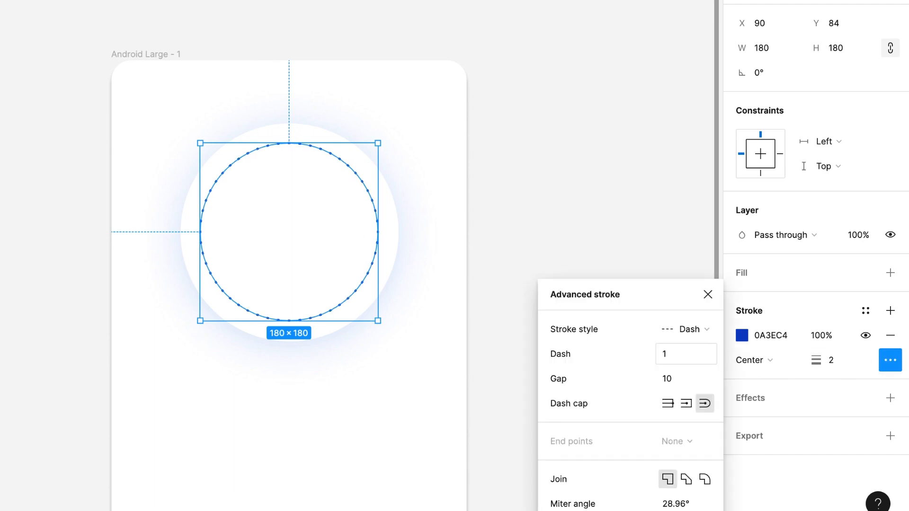
{"action": "left_click", "coordinate": [315, 418]}
{"action": "scroll", "coordinate": [355, 426], "scroll_direction": "down", "scroll_amount": 3}
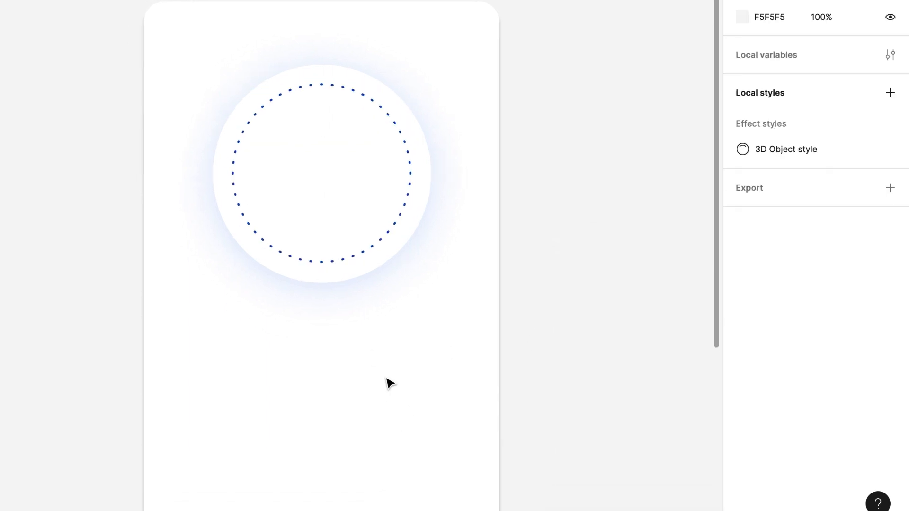
Add a text layer reading 00:00.00 inside the dotted ring of the dial.
{"action": "key", "text": "t"}
{"action": "left_click", "coordinate": [266, 156]}
{"action": "type", "text": "t"}
{"action": "key", "text": "BackSpace"}
{"action": "type", "text": "00"}
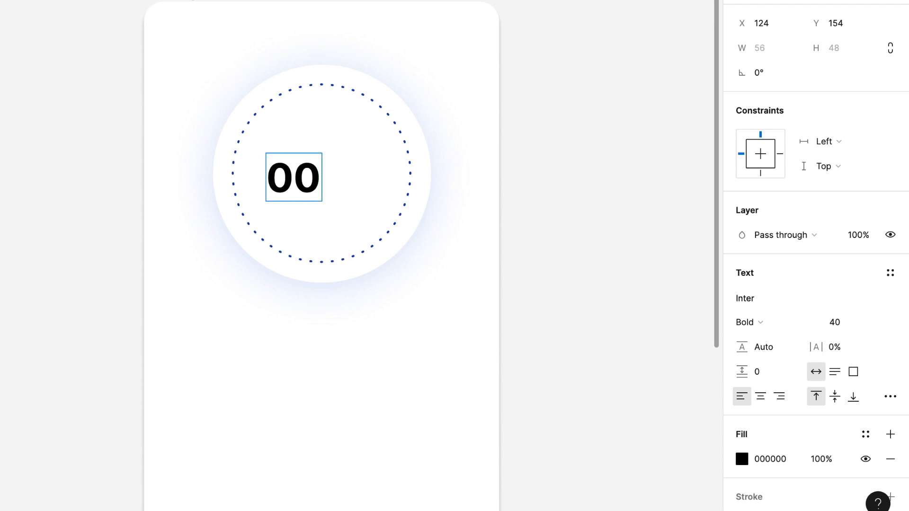
{"action": "type", "text": ":00"}
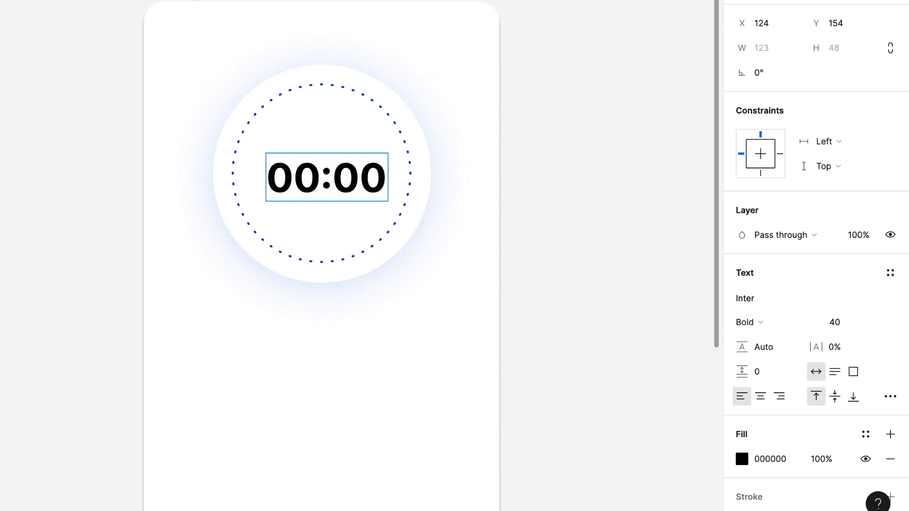
{"action": "type", "text": ".00"}
{"action": "key", "text": "Escape"}
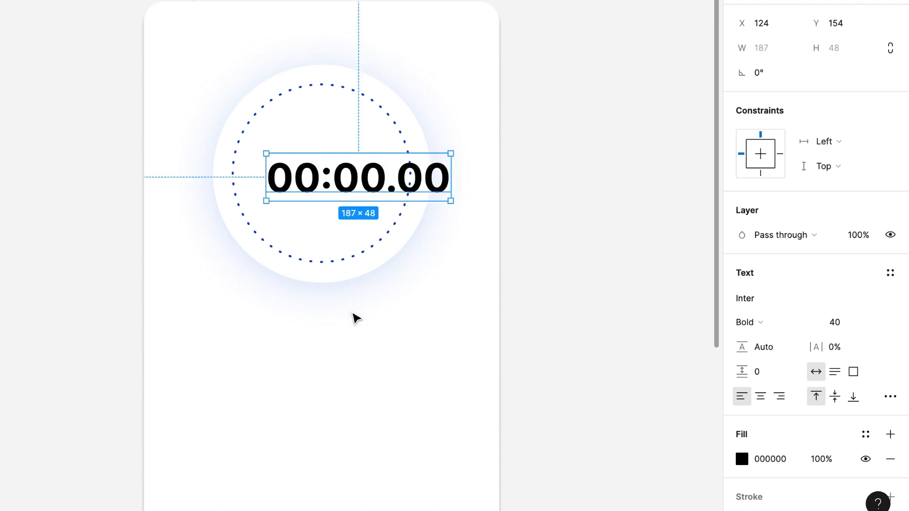
Set the timer text to Medium weight at font size 30 and centre it within the dial.
{"action": "left_click", "coordinate": [755, 322]}
{"action": "left_click", "coordinate": [757, 270]}
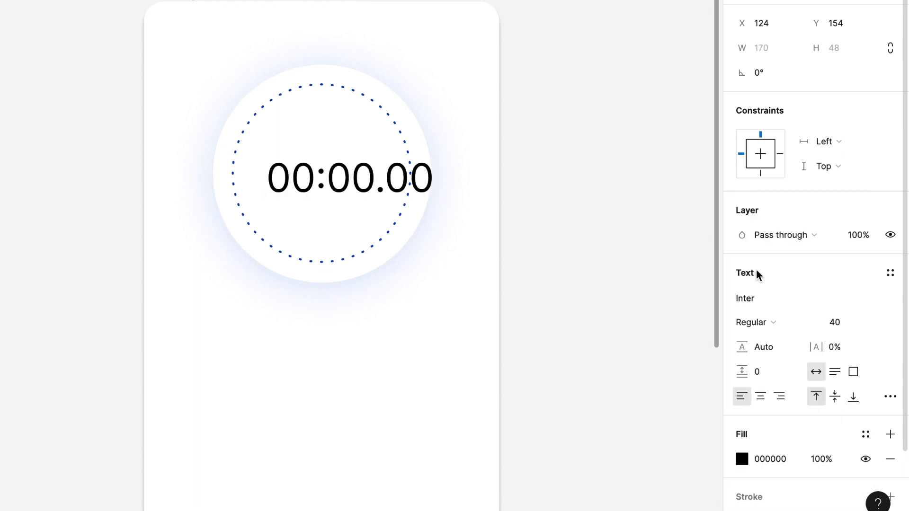
{"action": "left_click", "coordinate": [838, 322]}
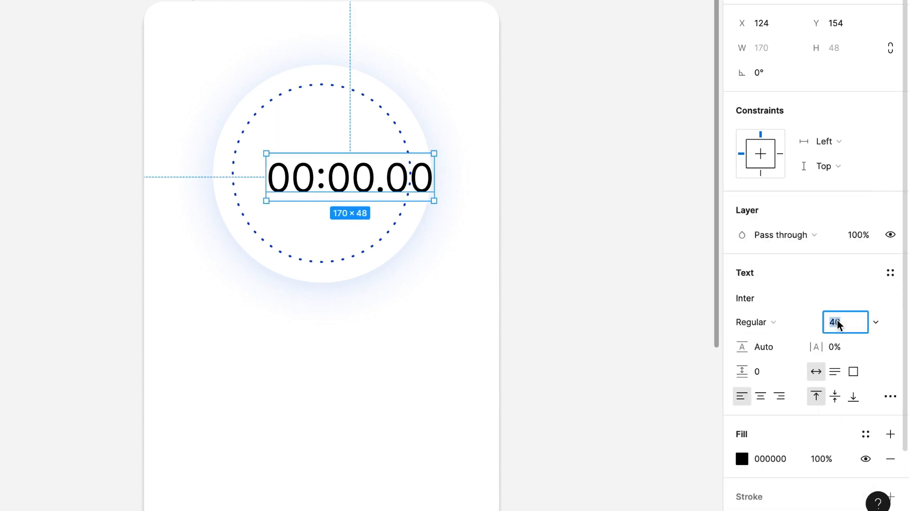
{"action": "type", "text": "30"}
{"action": "key", "text": "Return"}
{"action": "left_click_drag", "start_coordinate": [335, 175], "coordinate": [323, 176]}
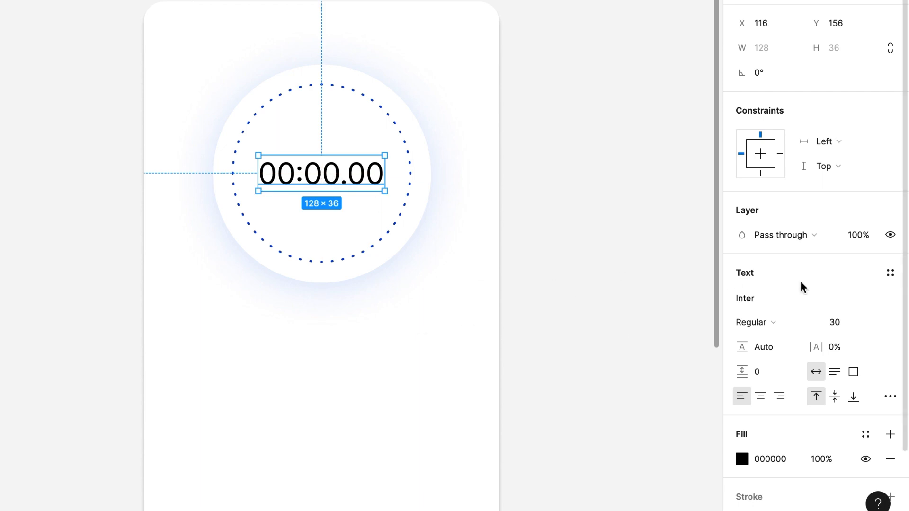
{"action": "left_click", "coordinate": [760, 321]}
{"action": "left_click", "coordinate": [769, 351]}
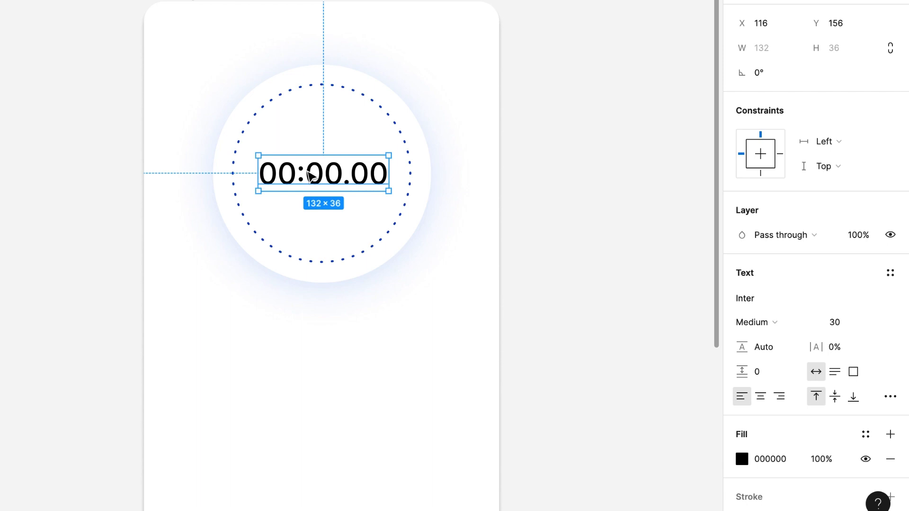
Colour only the 00.00 part after the colon with the document's blue 0A3EC4.
{"action": "double_click", "coordinate": [384, 175]}
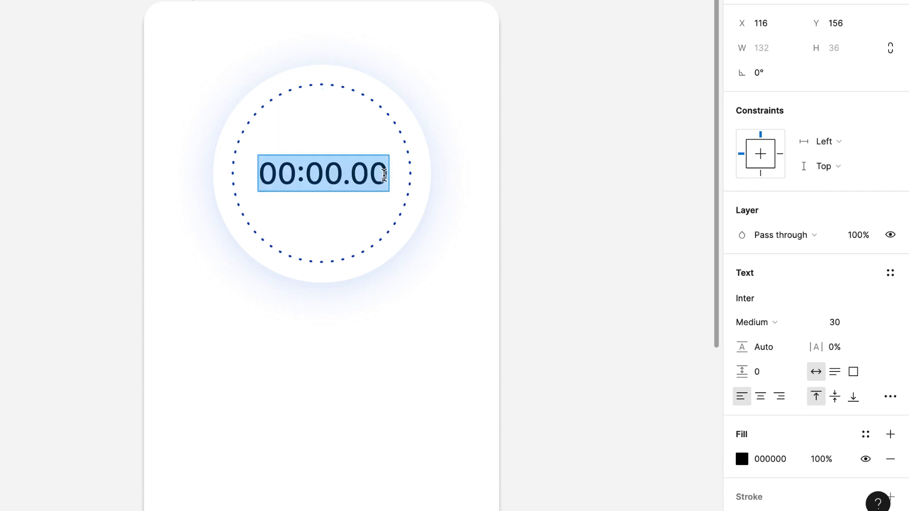
{"action": "left_click", "coordinate": [384, 175]}
{"action": "left_click_drag", "start_coordinate": [384, 175], "coordinate": [305, 175]}
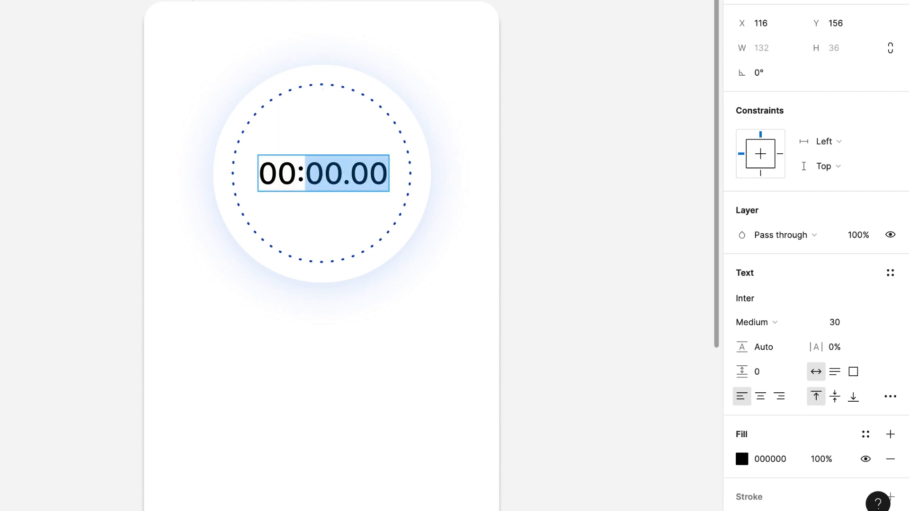
{"action": "left_click", "coordinate": [743, 460]}
{"action": "left_click", "coordinate": [557, 468]}
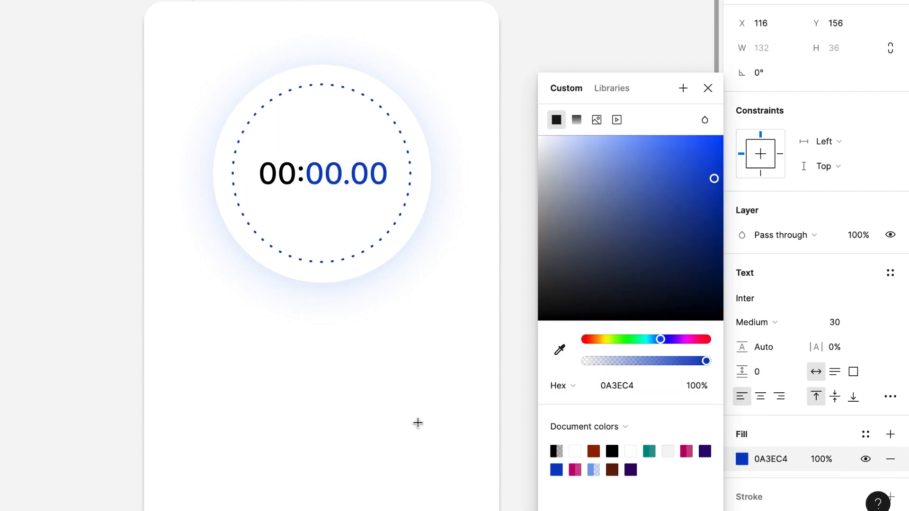
Draw a 72 × 72 circle centred near the bottom of the frame and fill it with the blue sampled from the timer digits.
{"action": "left_click", "coordinate": [377, 402]}
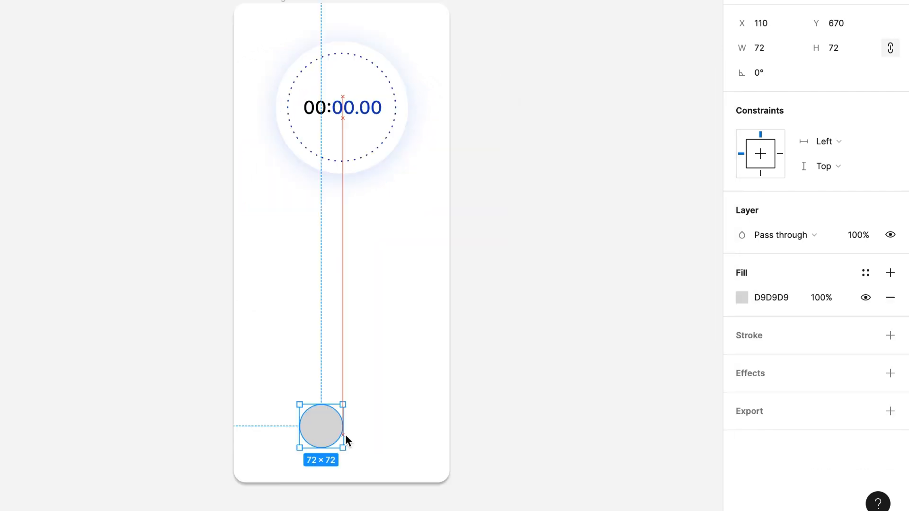
{"action": "mouse_move", "coordinate": [345, 433]}
{"action": "left_mouse_down"}
{"action": "mouse_move", "coordinate": [353, 435]}
{"action": "mouse_move", "coordinate": [353, 414]}
{"action": "left_mouse_up"}
{"action": "key", "text": "i"}
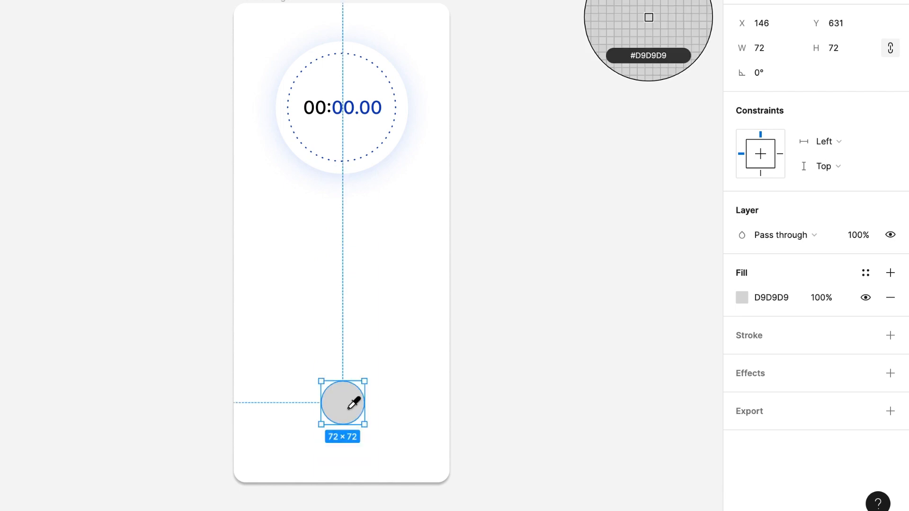
{"action": "left_click", "coordinate": [357, 108]}
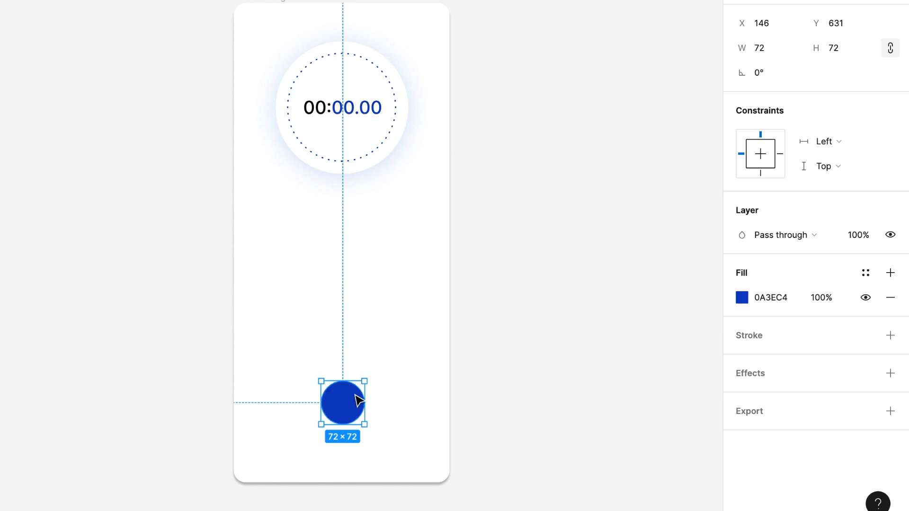
Brighten the bottom circle's fill to the lighter blue 2F69FF.
{"action": "left_click", "coordinate": [742, 297]}
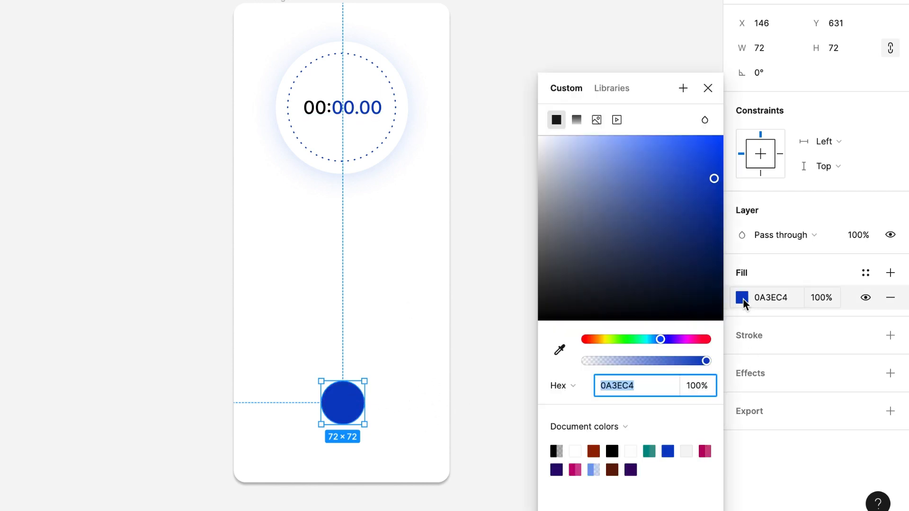
{"action": "left_click_drag", "start_coordinate": [715, 180], "coordinate": [689, 147]}
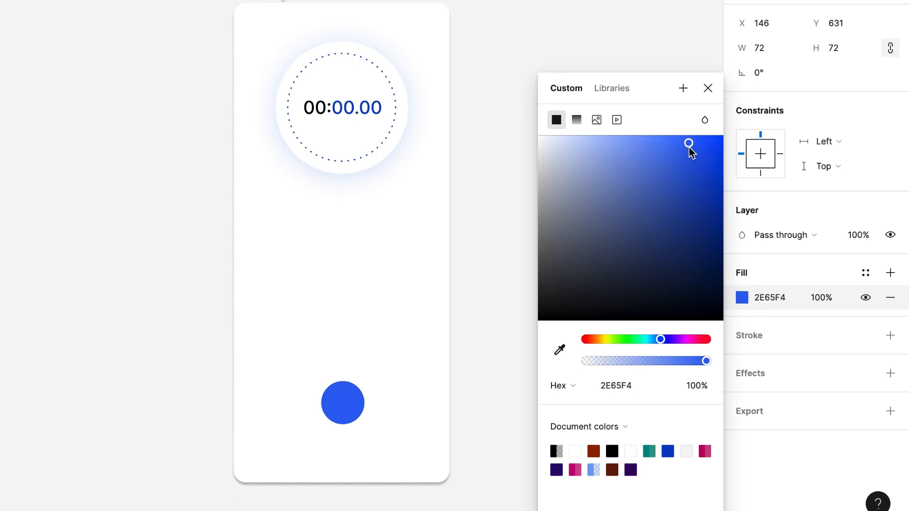
{"action": "left_click", "coordinate": [707, 88]}
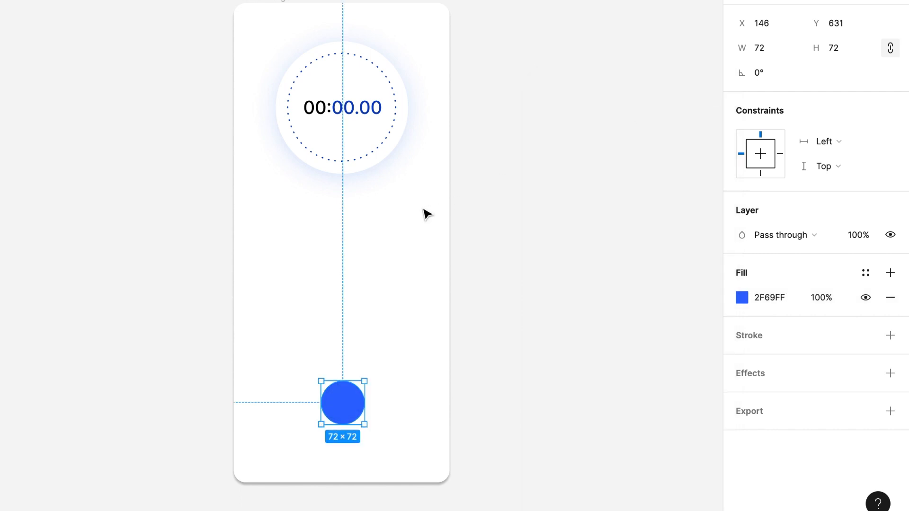
Copy the bottom circle's fill colour 2F69FF and apply it to the blue digits of the timer text.
{"action": "left_click", "coordinate": [771, 296]}
{"action": "key", "text": "ctrl+c"}
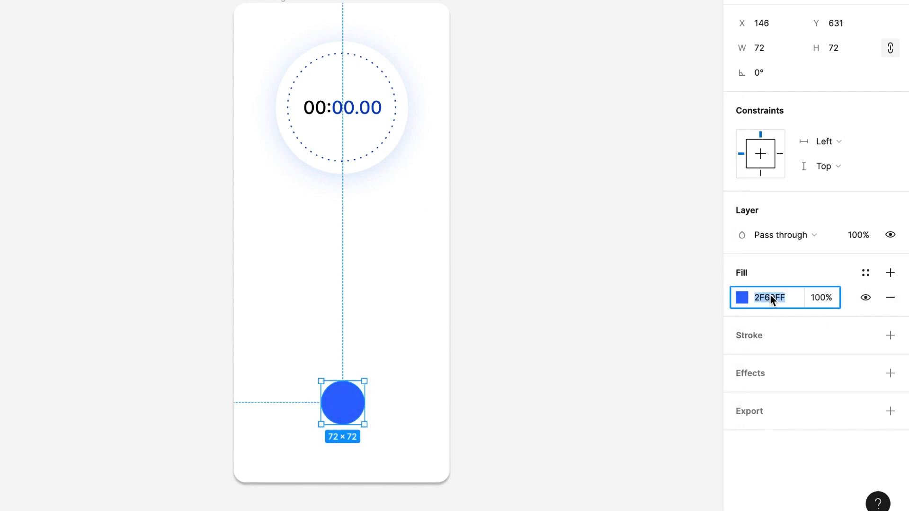
{"action": "left_click", "coordinate": [355, 114]}
{"action": "scroll", "coordinate": [777, 380], "scroll_direction": "down", "scroll_amount": 4}
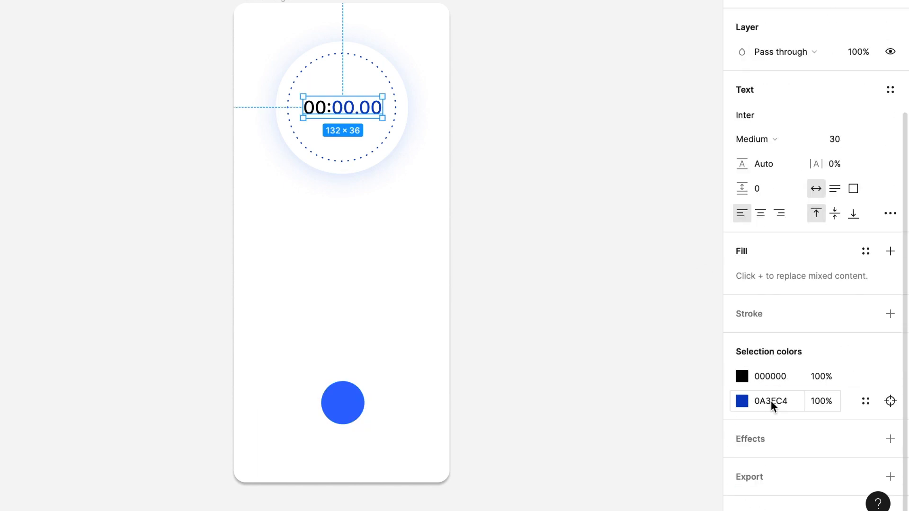
{"action": "left_click", "coordinate": [771, 401]}
{"action": "key", "text": "ctrl+v"}
{"action": "key", "text": "Return"}
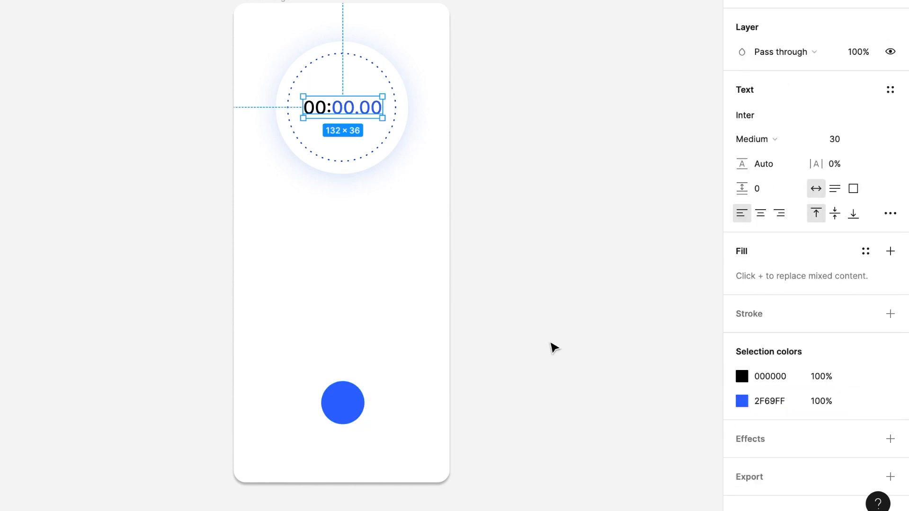
Apply the copied blue 2F69FF to the stroke of the dotted inner ring.
{"action": "left_click", "coordinate": [374, 158]}
{"action": "left_click", "coordinate": [771, 334]}
{"action": "key", "text": "ctrl+v"}
{"action": "key", "text": "Return"}
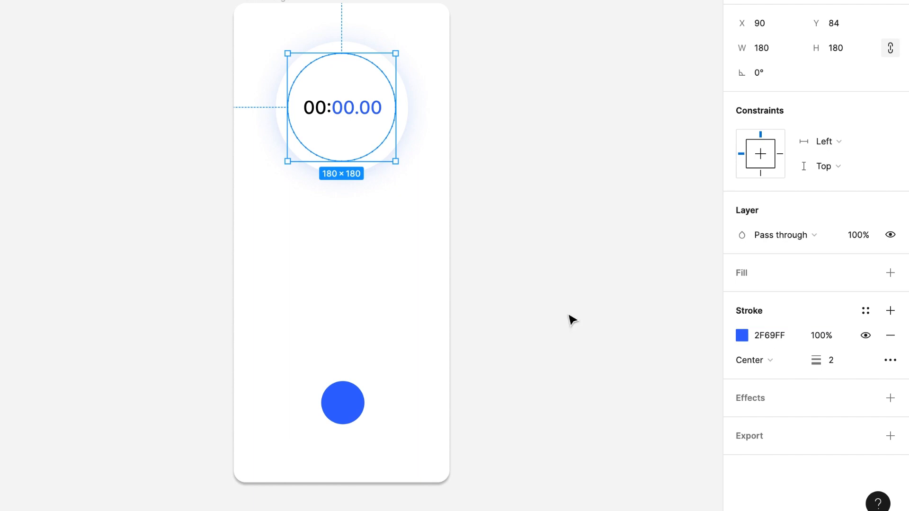
{"action": "key", "text": "Escape"}
Change the drop shadow colour of the large white dial circle to the copied blue 2F69FF.
{"action": "left_click", "coordinate": [372, 172]}
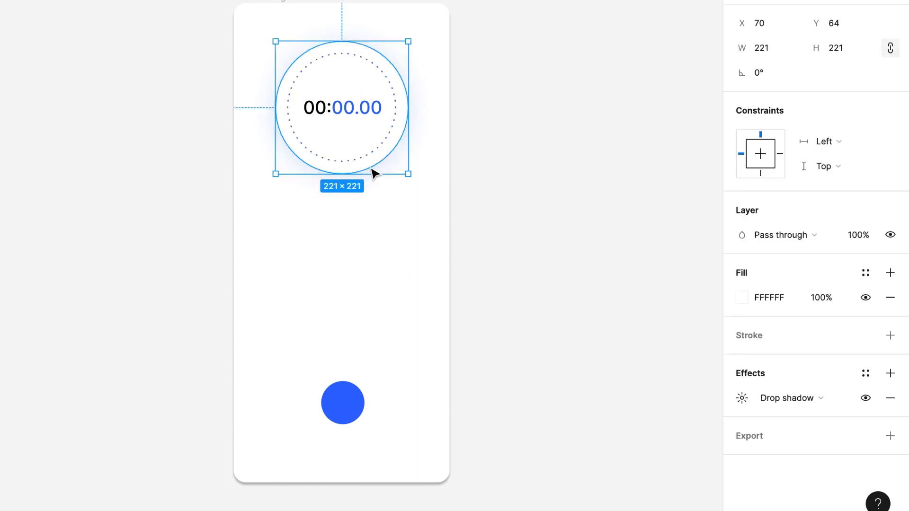
{"action": "left_click", "coordinate": [742, 397]}
{"action": "left_click", "coordinate": [586, 484]}
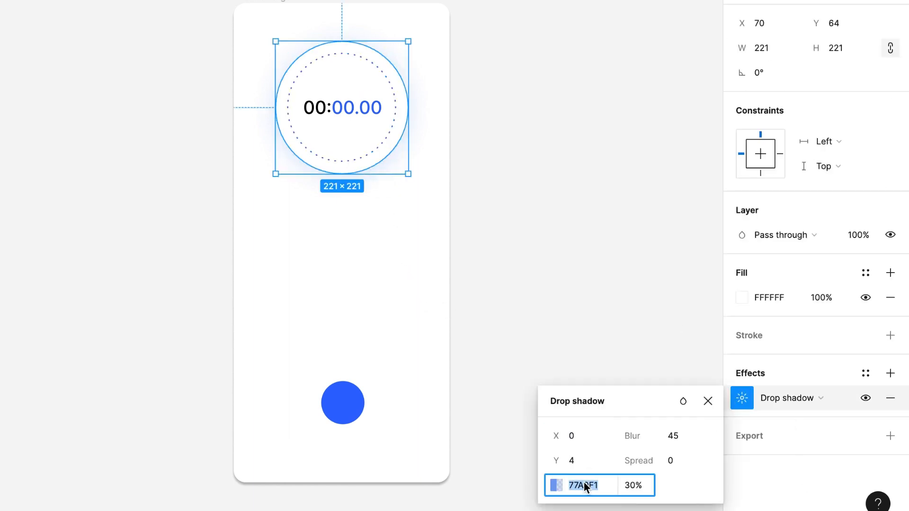
{"action": "key", "text": "ctrl+v"}
{"action": "key", "text": "Return"}
{"action": "left_click", "coordinate": [429, 270]}
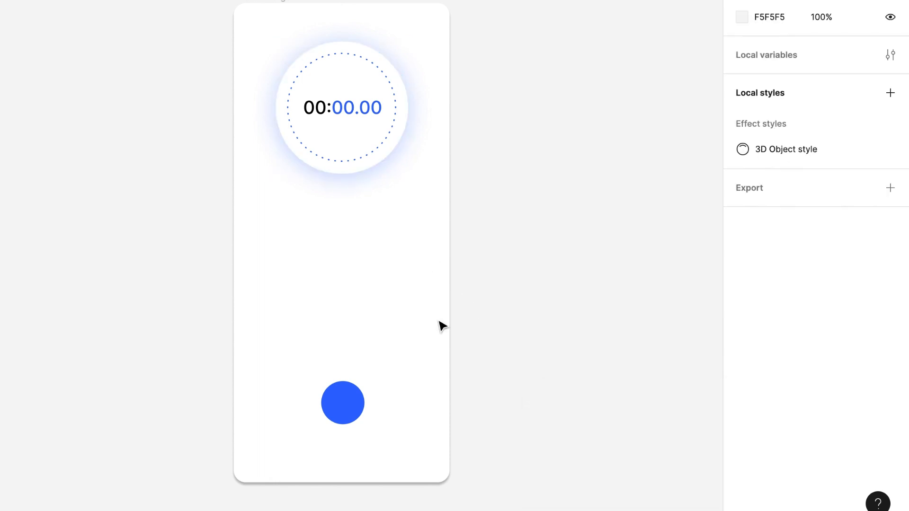
Draw a closed right-pointing play triangle, about 18 × 31, with the Pen tool in the empty area above the blue circle.
{"action": "key", "text": "p"}
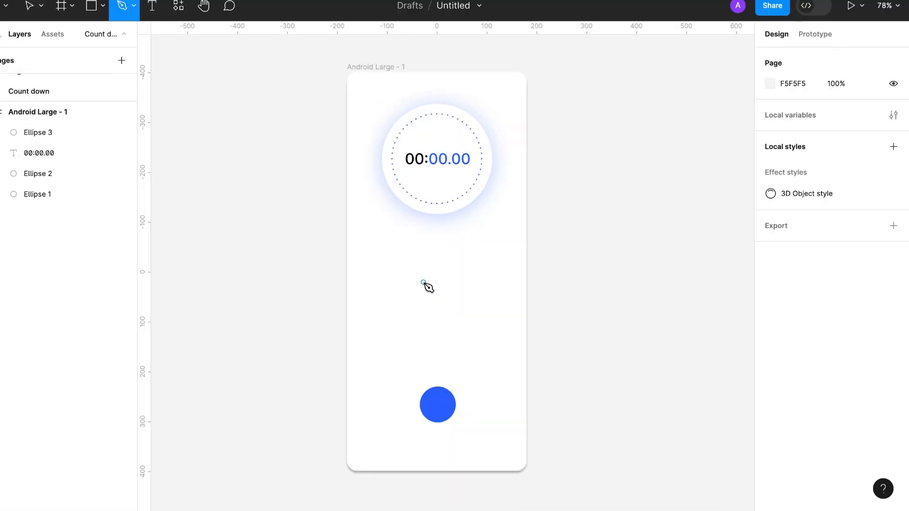
{"action": "left_click", "coordinate": [423, 282]}
{"action": "left_click", "coordinate": [424, 297]}
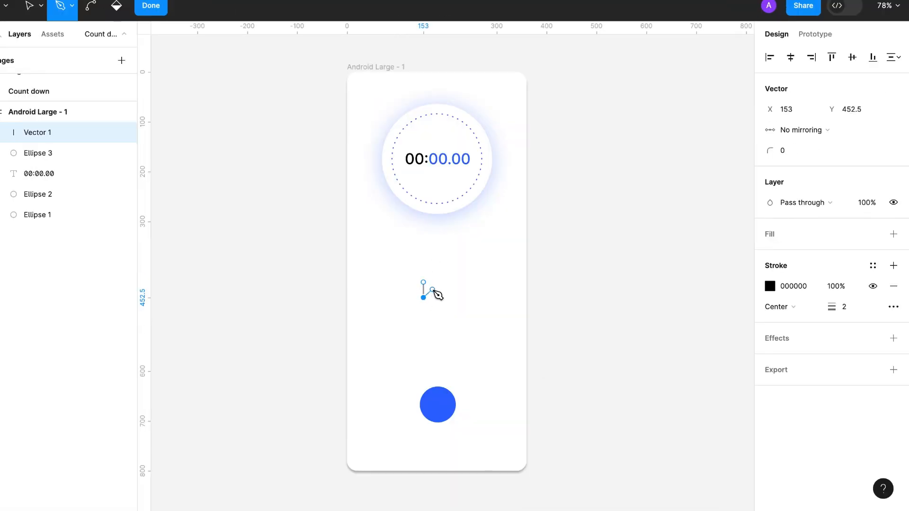
{"action": "left_click", "coordinate": [432, 289]}
{"action": "left_click", "coordinate": [423, 282]}
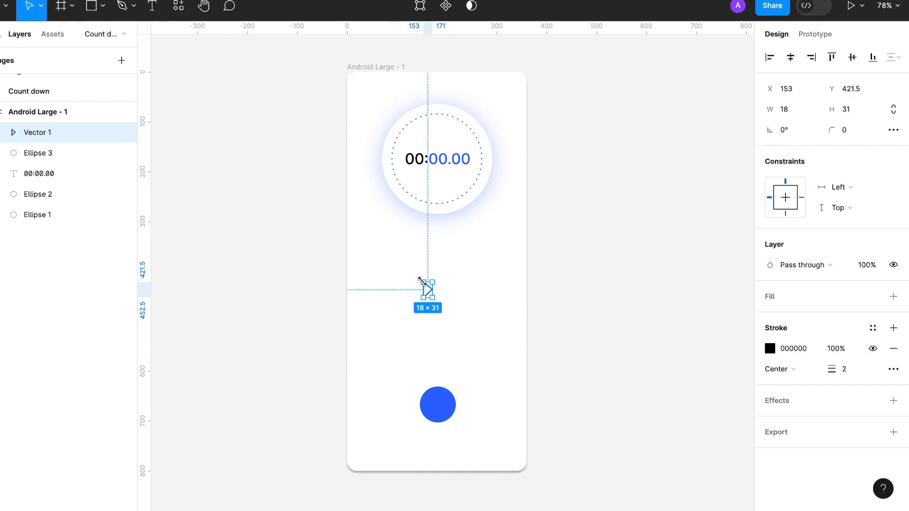
Check the play triangle's advanced stroke settings and give the triangle a black 000000 fill.
{"action": "left_click", "coordinate": [463, 320]}
{"action": "left_click", "coordinate": [427, 290]}
{"action": "left_click", "coordinate": [893, 370]}
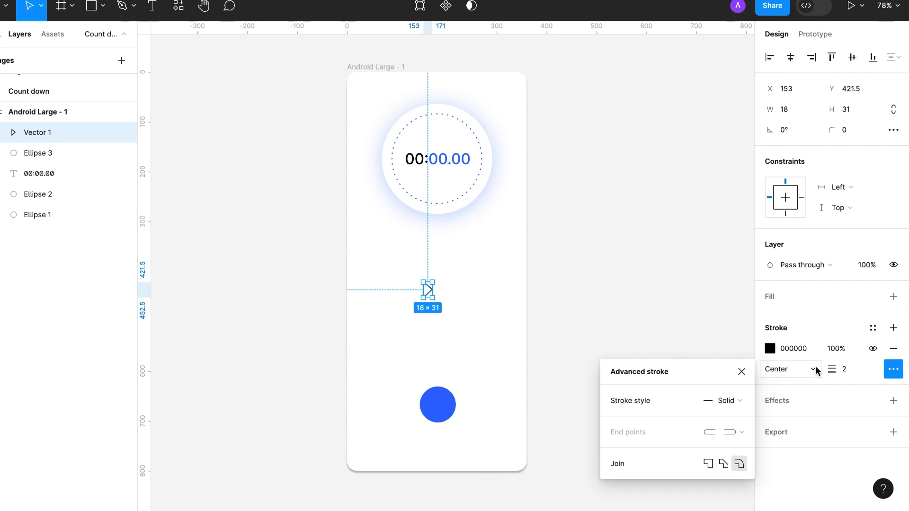
{"action": "left_click", "coordinate": [893, 296]}
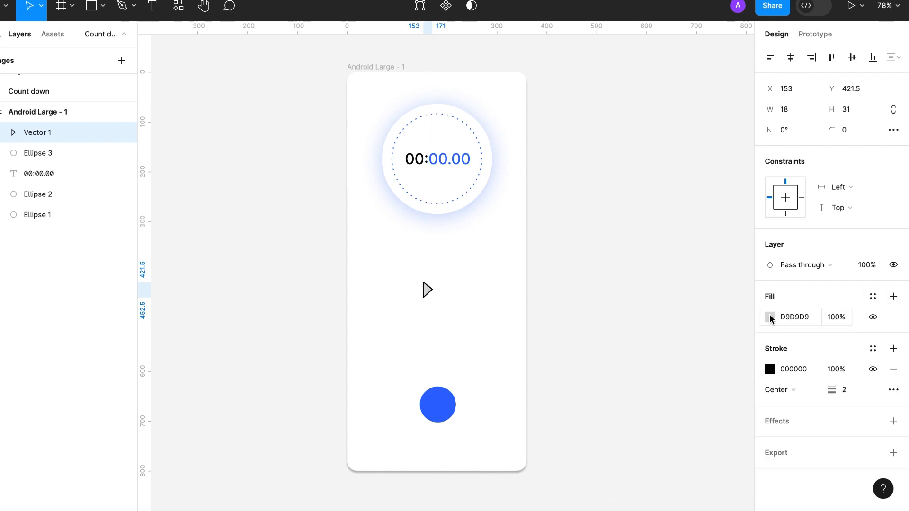
{"action": "left_click", "coordinate": [770, 317]}
{"action": "left_click", "coordinate": [631, 445]}
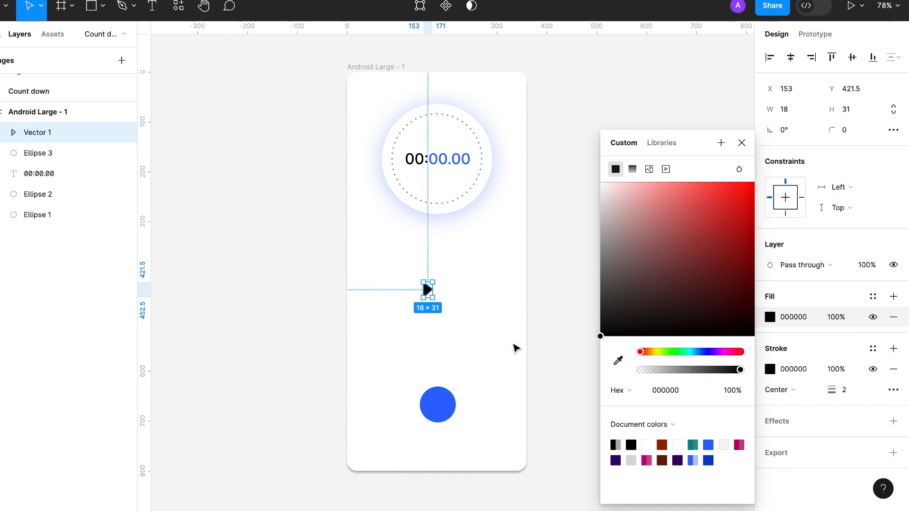
{"action": "key", "text": "Escape"}
Move the play triangle onto the centre of the blue circle.
{"action": "scroll", "coordinate": [455, 298], "scroll_direction": "up", "scroll_amount": 5}
{"action": "scroll", "coordinate": [426, 180], "scroll_direction": "down", "scroll_amount": 3}
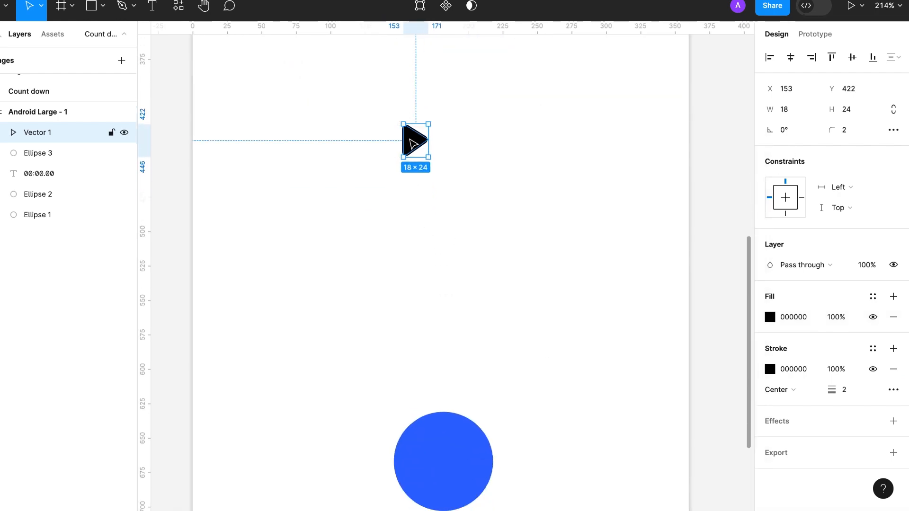
{"action": "left_click_drag", "start_coordinate": [413, 143], "coordinate": [441, 464]}
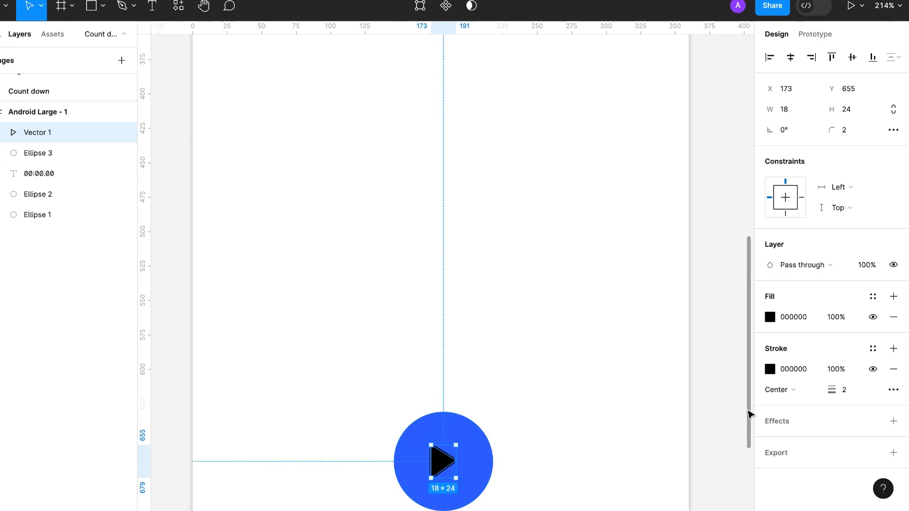
Change both the fill and the stroke of the play triangle to white FFFFFF.
{"action": "left_click", "coordinate": [770, 317]}
{"action": "left_click", "coordinate": [646, 445]}
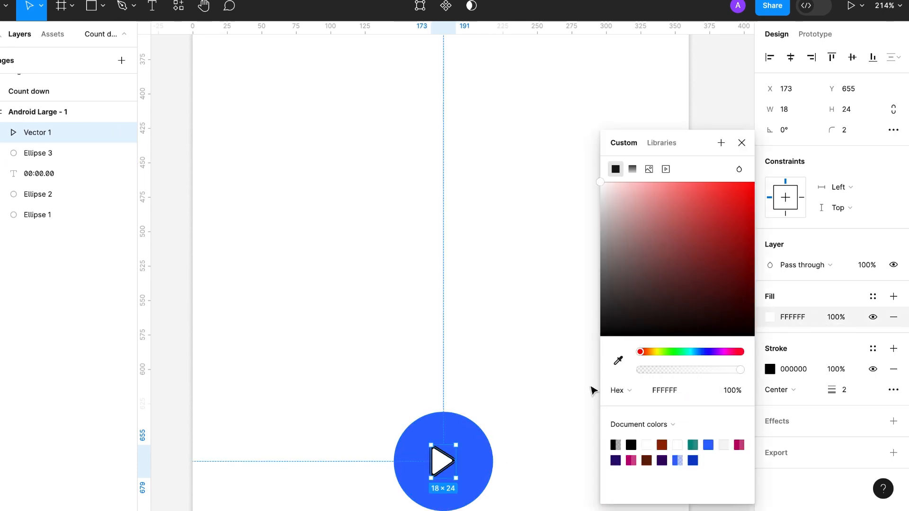
{"action": "left_click", "coordinate": [770, 370]}
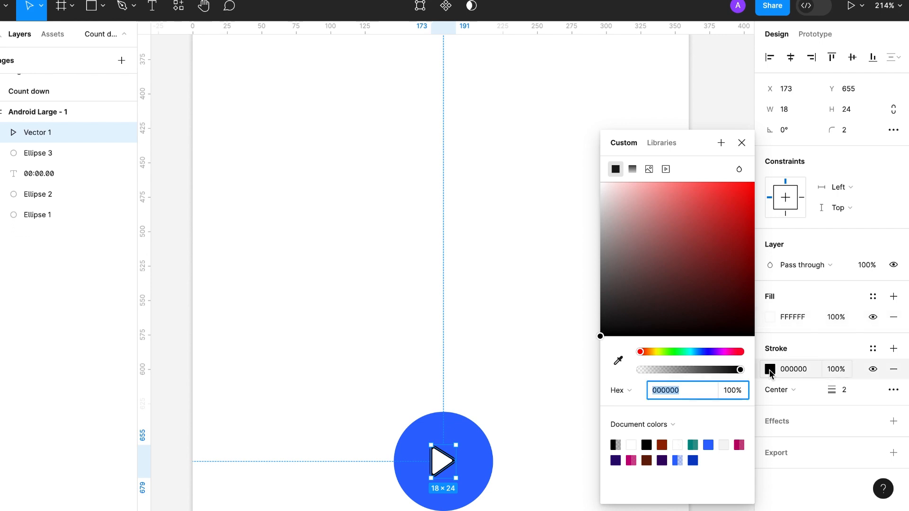
{"action": "left_click", "coordinate": [645, 443]}
{"action": "left_click", "coordinate": [549, 347]}
{"action": "scroll", "coordinate": [549, 347], "scroll_direction": "down", "scroll_amount": 5}
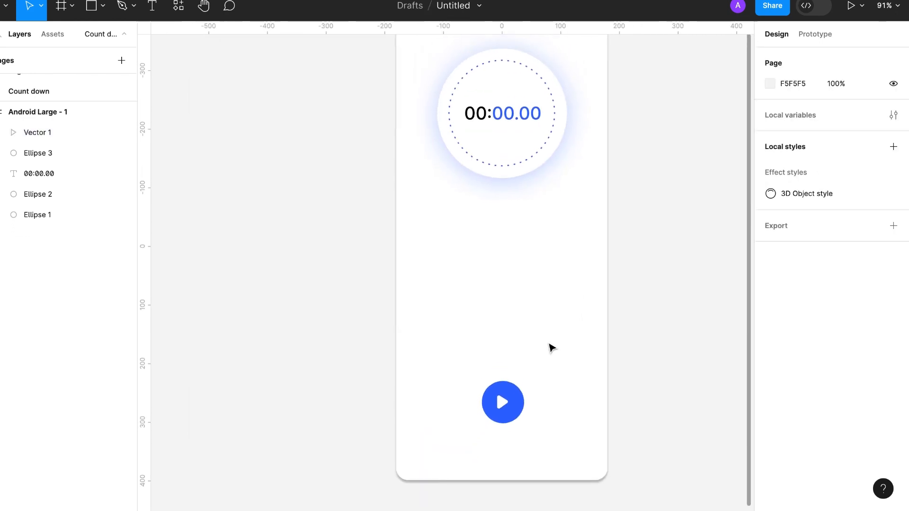
{"action": "left_click_drag", "start_coordinate": [513, 391], "coordinate": [514, 390]}
{"action": "scroll", "coordinate": [525, 400], "scroll_direction": "right", "scroll_amount": 2}
{"action": "left_click", "coordinate": [533, 403]}
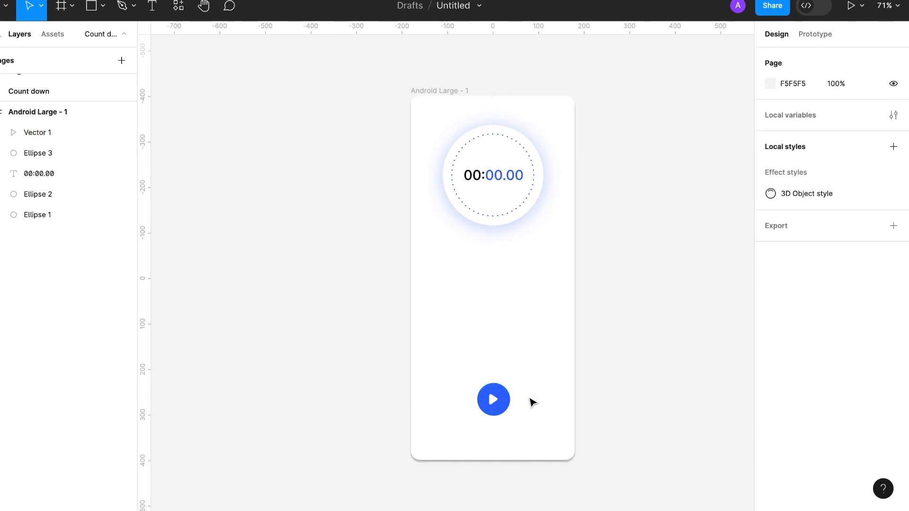
Draw a 360 × 68 rectangle spanning the full width at the bottom edge of the Android frame.
{"action": "key", "text": "r"}
{"action": "left_click_drag", "start_coordinate": [411, 434], "coordinate": [572, 458]}
{"action": "left_click_drag", "start_coordinate": [503, 434], "coordinate": [502, 429]}
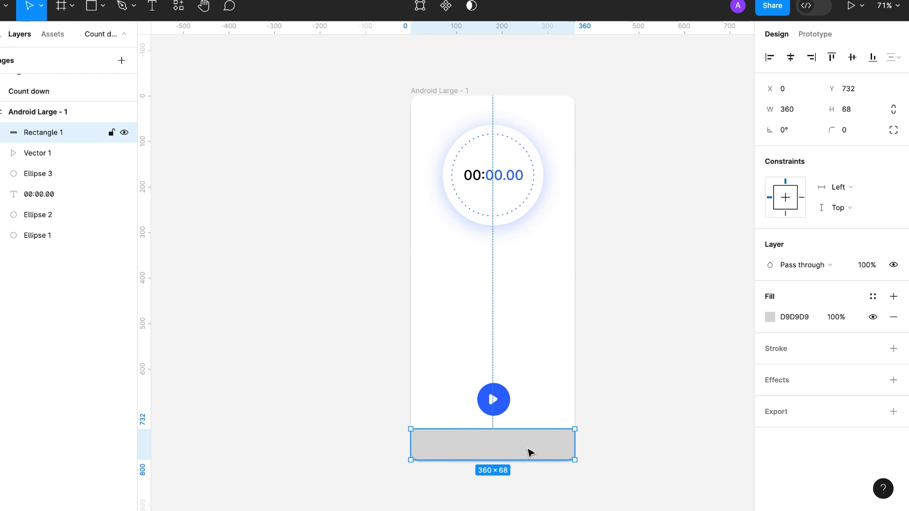
{"action": "left_click", "coordinate": [536, 368]}
Set the opacity of the Android frame's white fill to 90%.
{"action": "left_click", "coordinate": [449, 91]}
{"action": "left_click", "coordinate": [828, 342]}
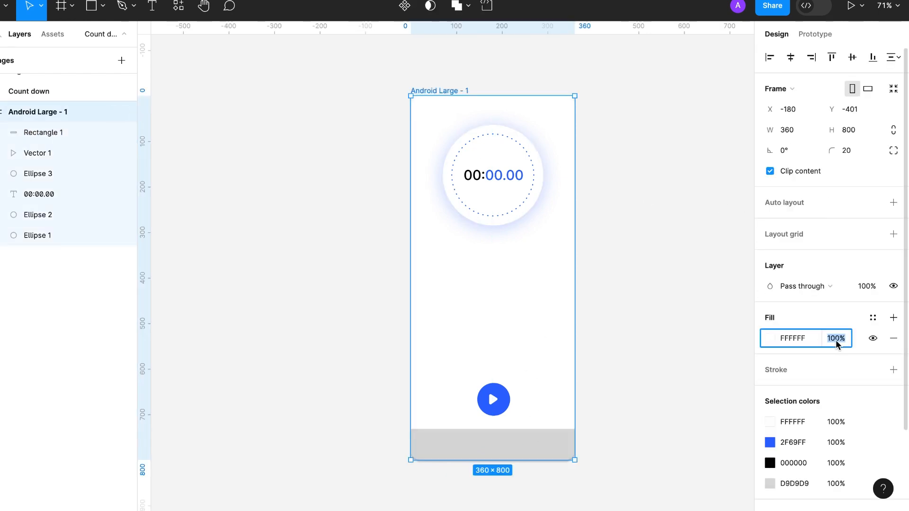
{"action": "type", "text": "90"}
{"action": "key", "text": "Return"}
Change the fill of the rectangle at the bottom of the frame to white FFFFFF.
{"action": "left_click", "coordinate": [530, 452]}
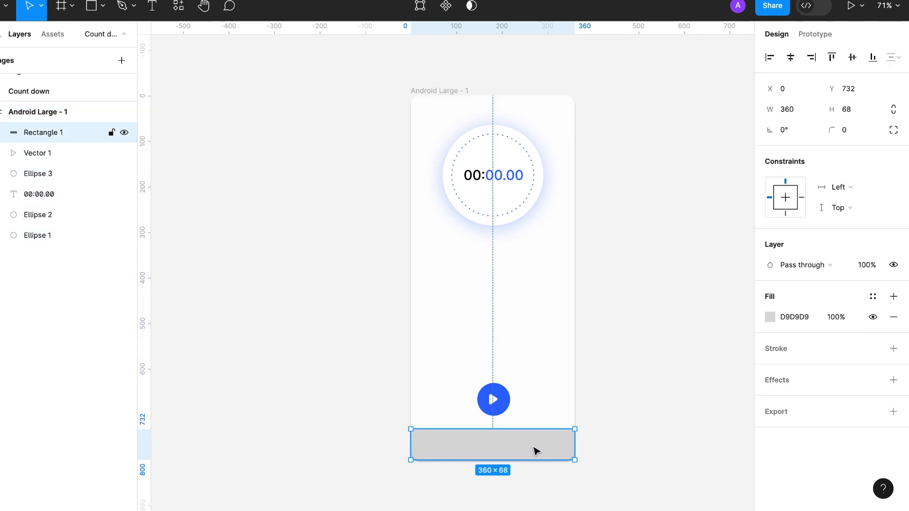
{"action": "left_click", "coordinate": [794, 318]}
{"action": "type", "text": "fffff"}
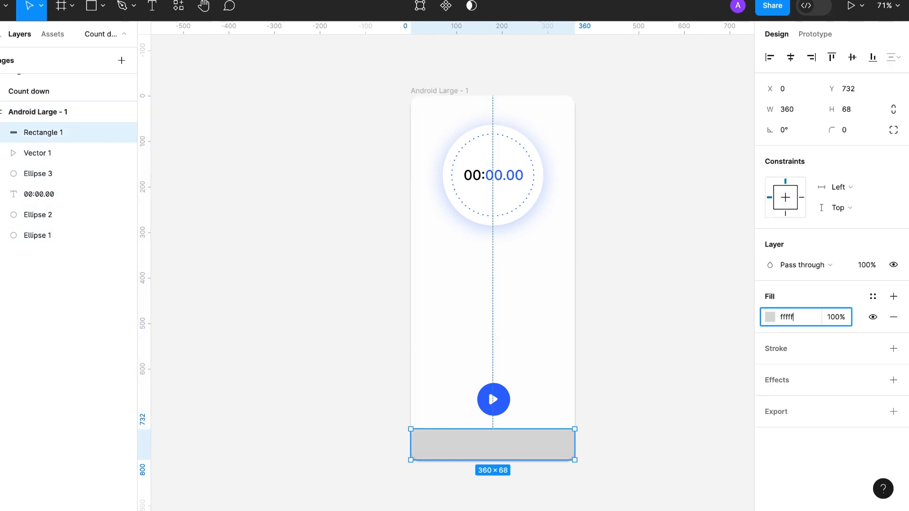
{"action": "type", "text": "f"}
{"action": "key", "text": "Return"}
Add a drop shadow to the white bottom bar with a Y offset of -4.
{"action": "left_click", "coordinate": [893, 380]}
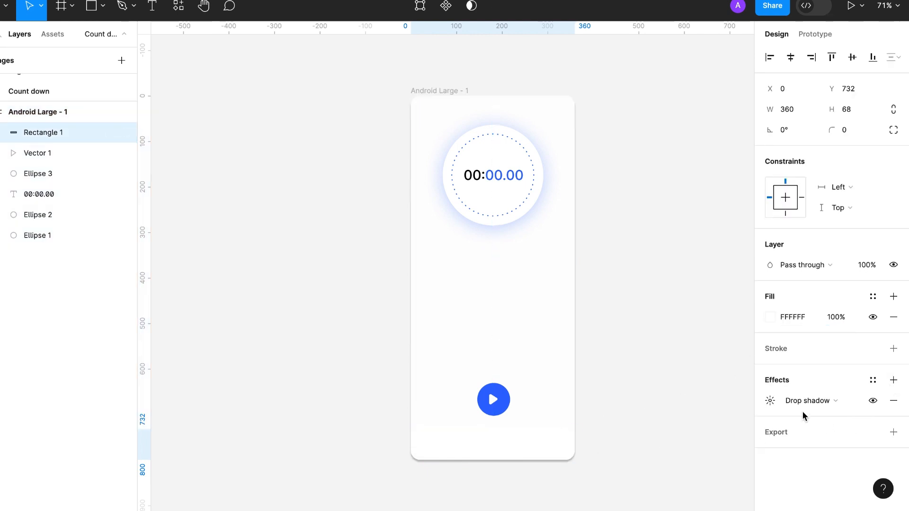
{"action": "left_click", "coordinate": [771, 401]}
{"action": "left_click", "coordinate": [629, 454]}
{"action": "type", "text": "-4"}
{"action": "key", "text": "Return"}
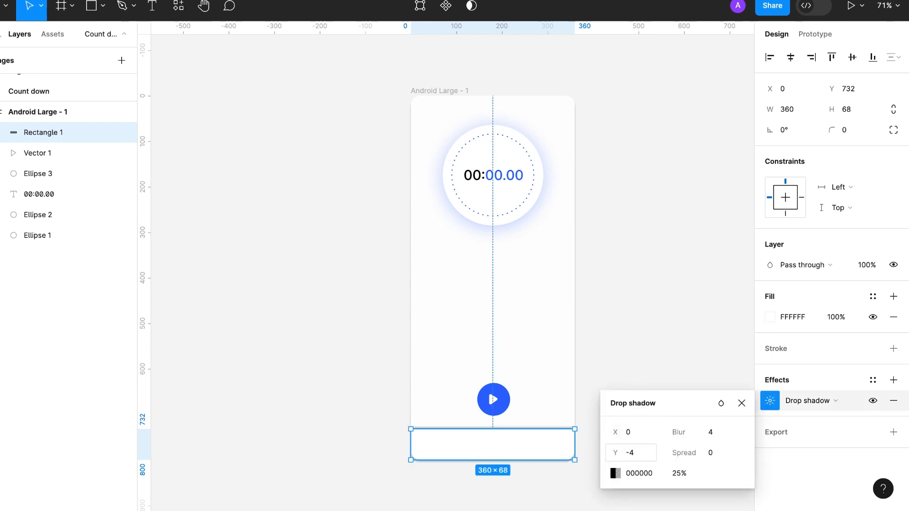
Lower the opacity of the bottom bar's black drop shadow to 4%.
{"action": "left_click", "coordinate": [615, 473]}
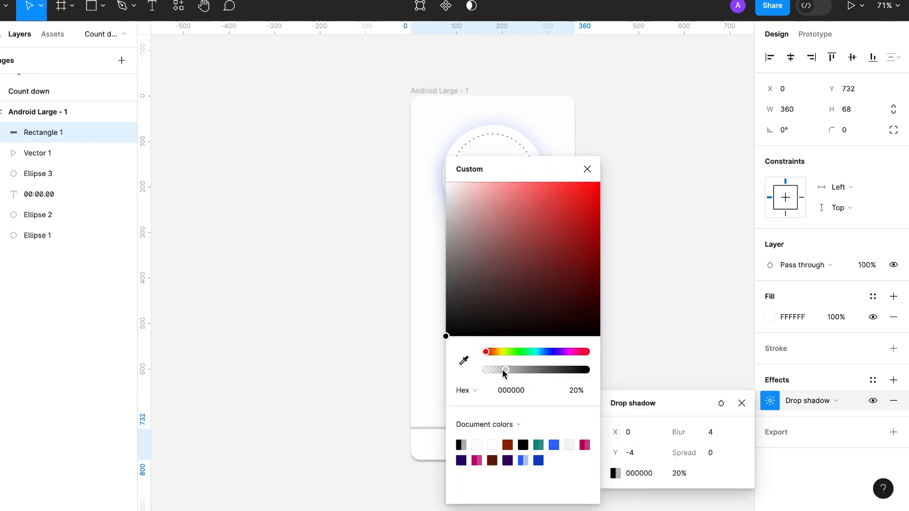
{"action": "left_click_drag", "start_coordinate": [503, 371], "coordinate": [492, 372]}
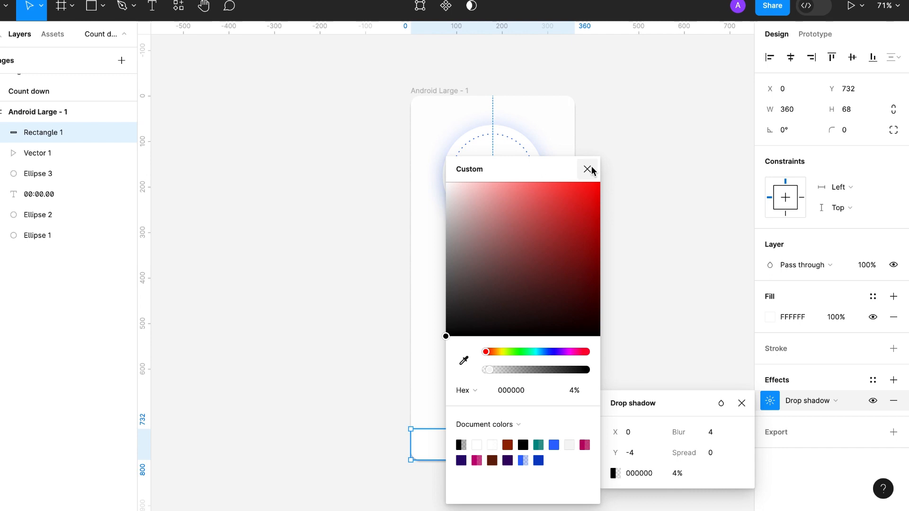
{"action": "left_click", "coordinate": [587, 169]}
Change the bottom bar's shadow colour to blue 2F69FF at 7% opacity and close the shadow settings.
{"action": "left_click", "coordinate": [615, 474]}
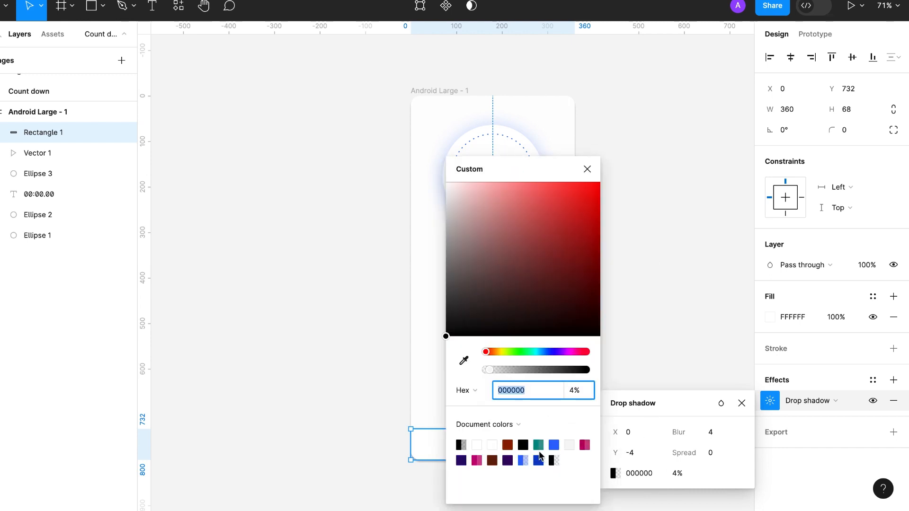
{"action": "left_click", "coordinate": [522, 460]}
{"action": "left_click_drag", "start_coordinate": [509, 371], "coordinate": [494, 371]}
{"action": "left_click", "coordinate": [587, 169]}
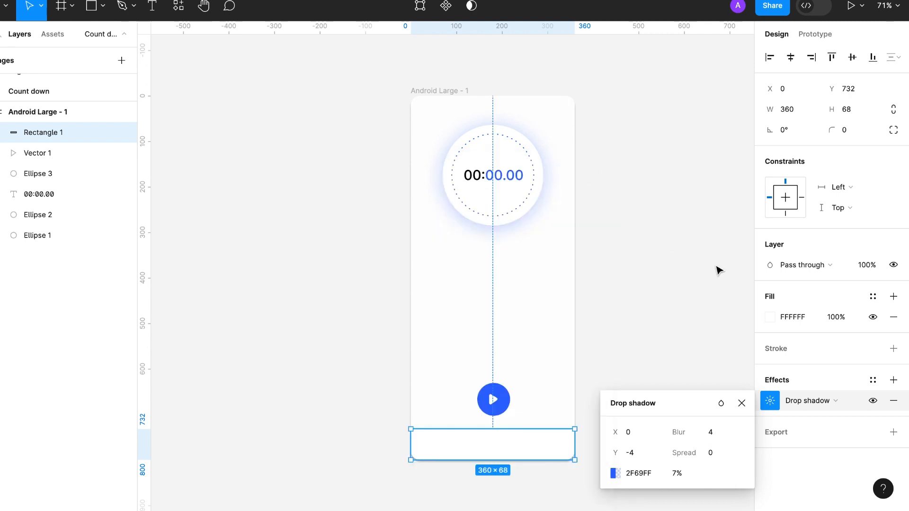
{"action": "left_click", "coordinate": [718, 312]}
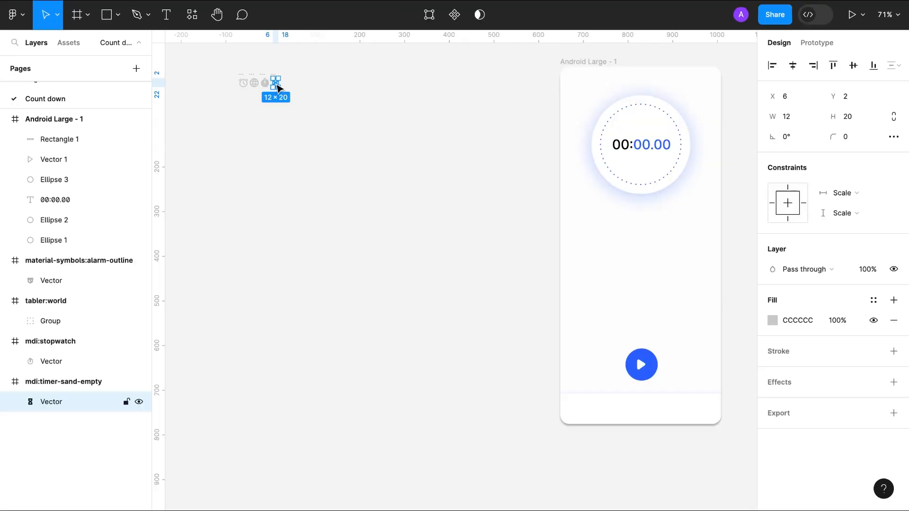
Move the alarm, globe, stopwatch and hourglass icons into the Android frame and place them in a row on the bottom bar.
{"action": "left_click_drag", "start_coordinate": [274, 84], "coordinate": [674, 335]}
{"action": "left_click_drag", "start_coordinate": [243, 84], "coordinate": [612, 342]}
{"action": "scroll", "coordinate": [619, 347], "scroll_direction": "right", "scroll_amount": 3}
{"action": "scroll", "coordinate": [620, 347], "scroll_direction": "up", "scroll_amount": 5}
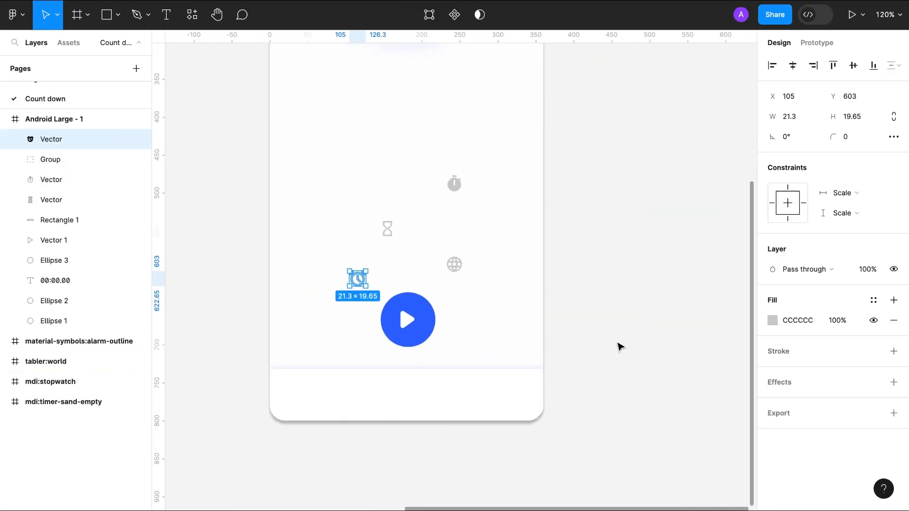
{"action": "left_click_drag", "start_coordinate": [365, 278], "coordinate": [308, 395]}
{"action": "left_click_drag", "start_coordinate": [462, 261], "coordinate": [370, 385]}
{"action": "left_click_drag", "start_coordinate": [462, 183], "coordinate": [438, 382]}
{"action": "left_click_drag", "start_coordinate": [395, 225], "coordinate": [516, 382]}
Select all four bottom bar icons together and change their fill to black 000000.
{"action": "scroll", "coordinate": [474, 374], "scroll_direction": "down", "scroll_amount": 2}
{"action": "left_click", "coordinate": [317, 363]}
{"action": "left_click", "coordinate": [376, 362], "text": "shift"}
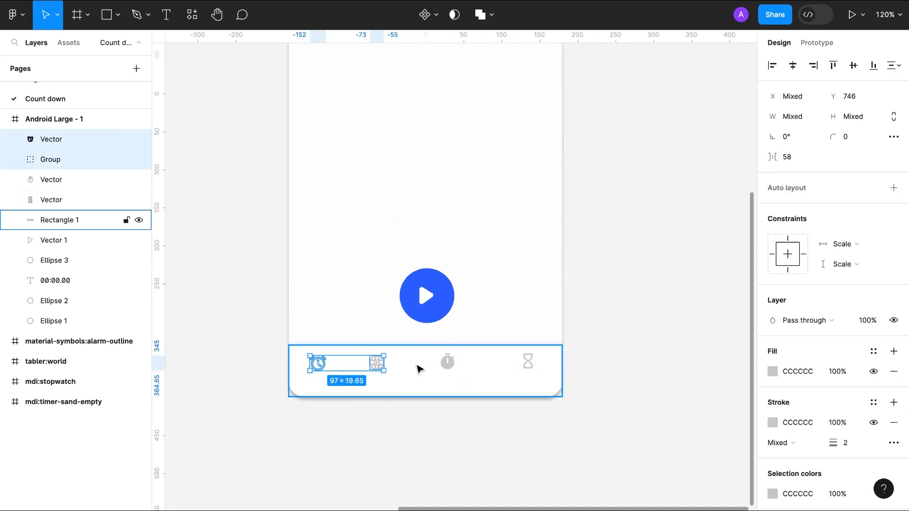
{"action": "left_click", "coordinate": [448, 363], "text": "shift"}
{"action": "left_click", "coordinate": [528, 363], "text": "shift"}
{"action": "left_click", "coordinate": [770, 352]}
{"action": "left_click", "coordinate": [681, 445]}
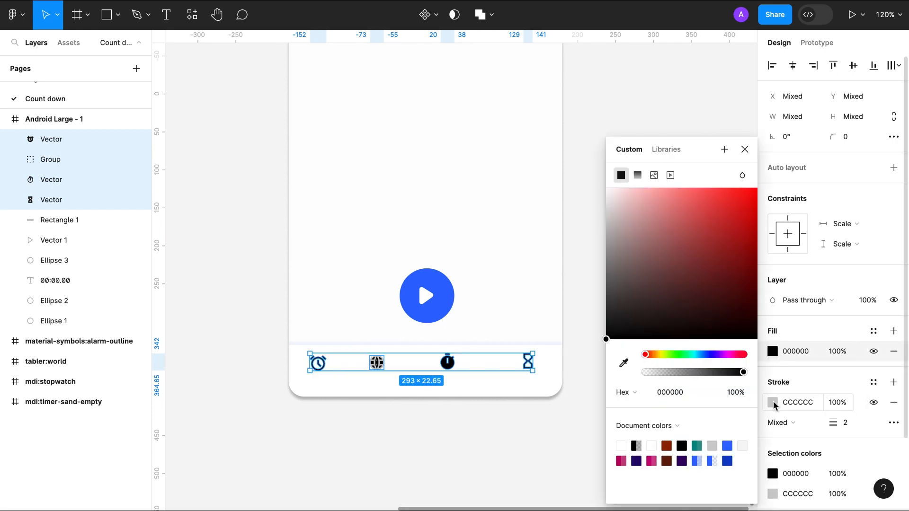
Remove the fill from the four selected icons and set their stroke colour to black 000000.
{"action": "left_click", "coordinate": [893, 352]}
{"action": "left_click", "coordinate": [773, 382]}
{"action": "left_click", "coordinate": [635, 447]}
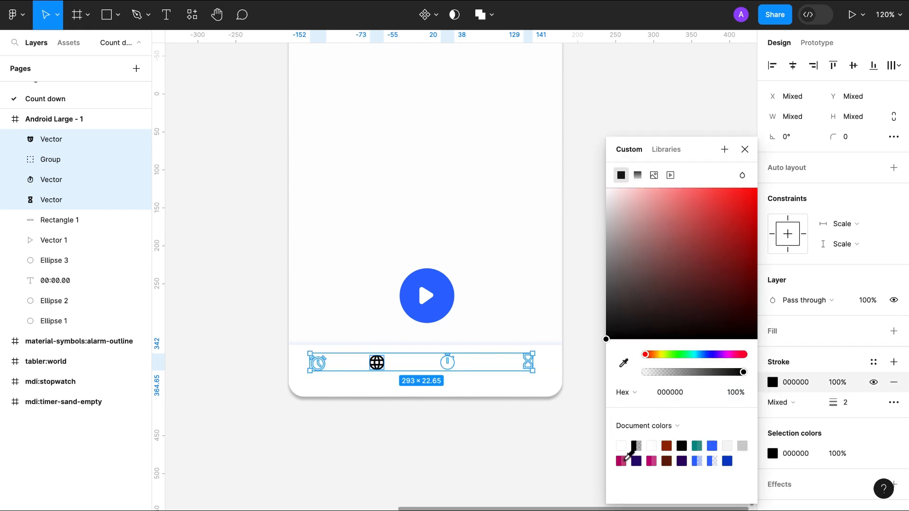
Add a new fill to the four selected icons and set it to black 000000.
{"action": "left_click", "coordinate": [894, 331]}
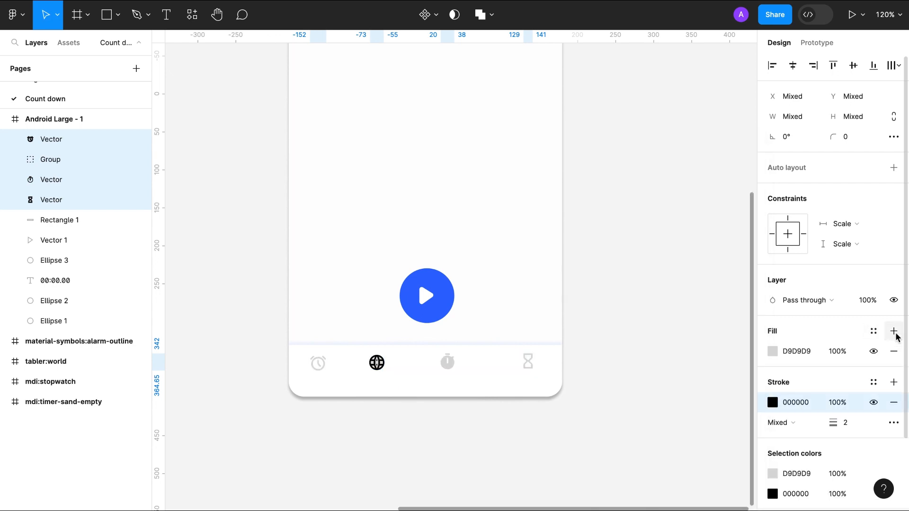
{"action": "left_click", "coordinate": [773, 353]}
{"action": "left_click", "coordinate": [634, 447]}
Remove the fill from the globe icon group only, keeping its black stroke.
{"action": "left_click", "coordinate": [50, 159]}
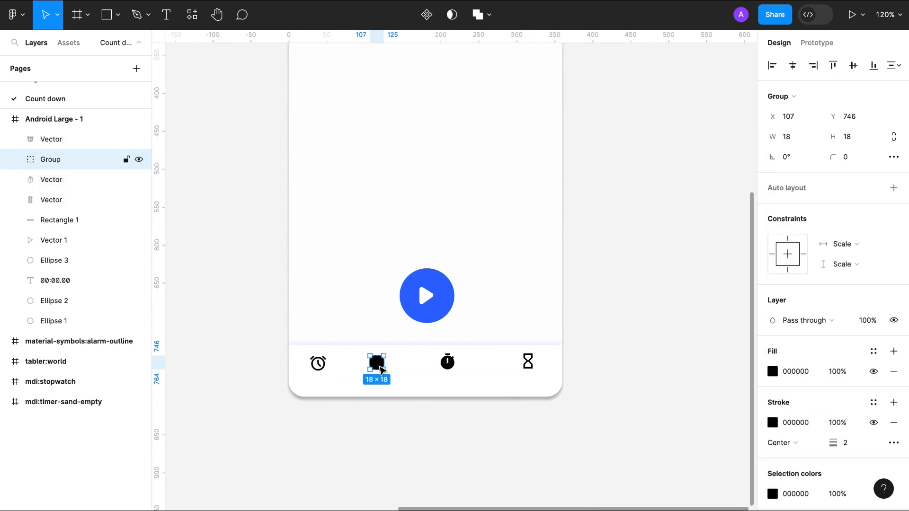
{"action": "left_click", "coordinate": [893, 372]}
{"action": "left_click", "coordinate": [456, 436]}
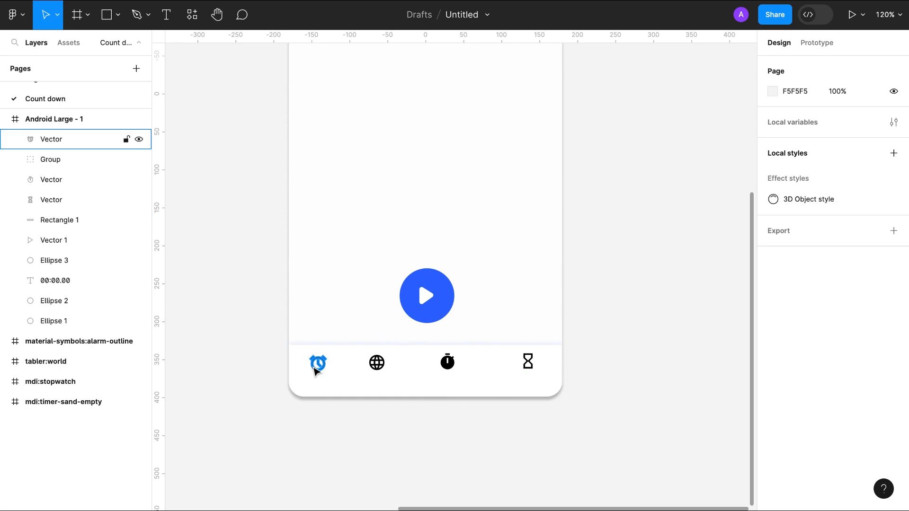
Add the text label "Alarm" centred below the alarm icon and set its font size to 12.
{"action": "left_click", "coordinate": [318, 390]}
{"action": "key", "text": "t"}
{"action": "left_click", "coordinate": [308, 379]}
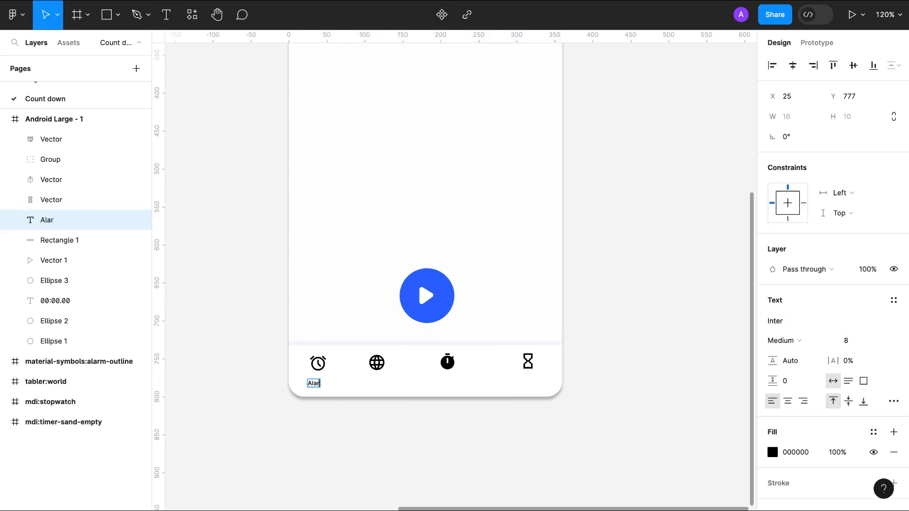
{"action": "key", "text": "Escape"}
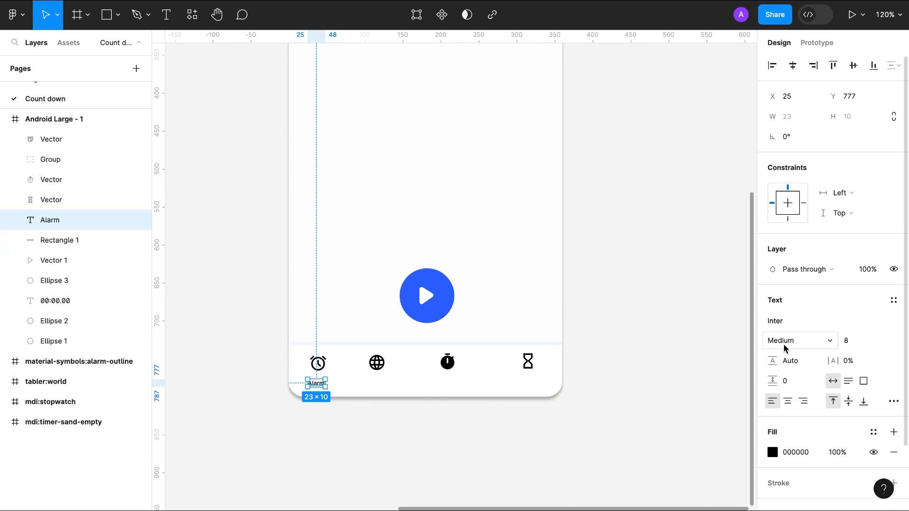
{"action": "key", "text": "Return"}
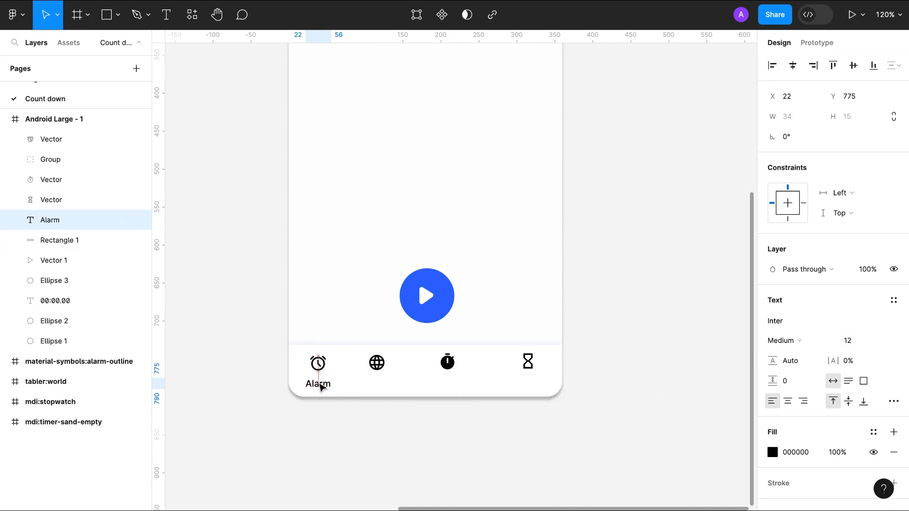
Change the colour of the Alarm label to grey 818181.
{"action": "left_click", "coordinate": [773, 452]}
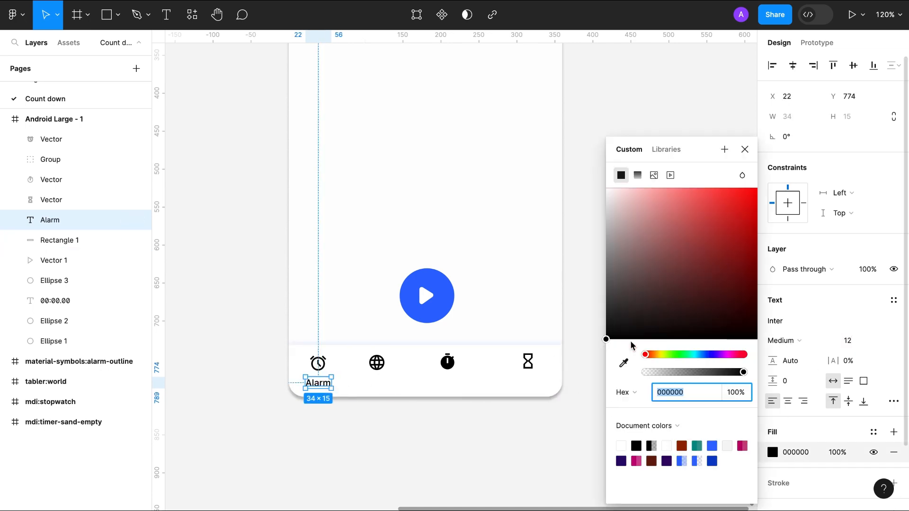
{"action": "left_click_drag", "start_coordinate": [608, 342], "coordinate": [604, 263]}
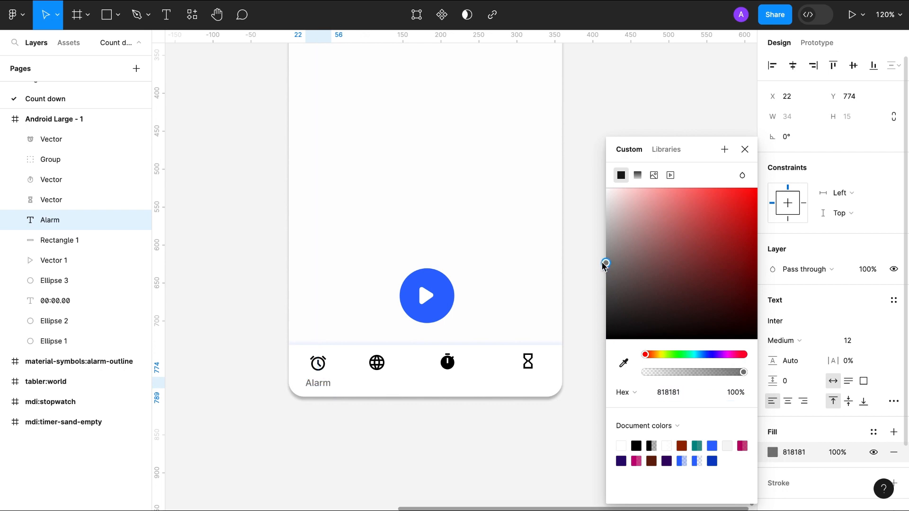
{"action": "left_click", "coordinate": [316, 385]}
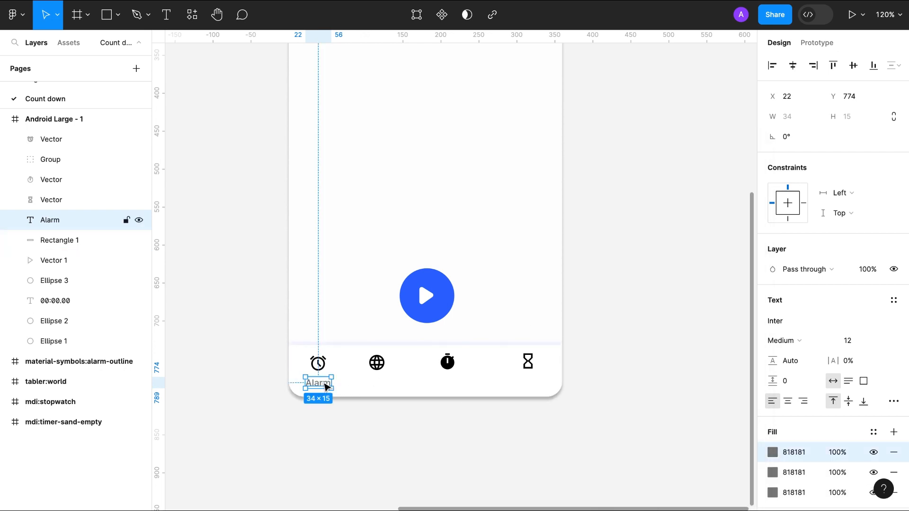
Duplicate the Alarm label three times at equal spacing along the bottom bar.
{"action": "left_click_drag", "start_coordinate": [327, 386], "coordinate": [377, 387]}
{"action": "key", "text": "ctrl+d"}
{"action": "key", "text": "ctrl+d"}
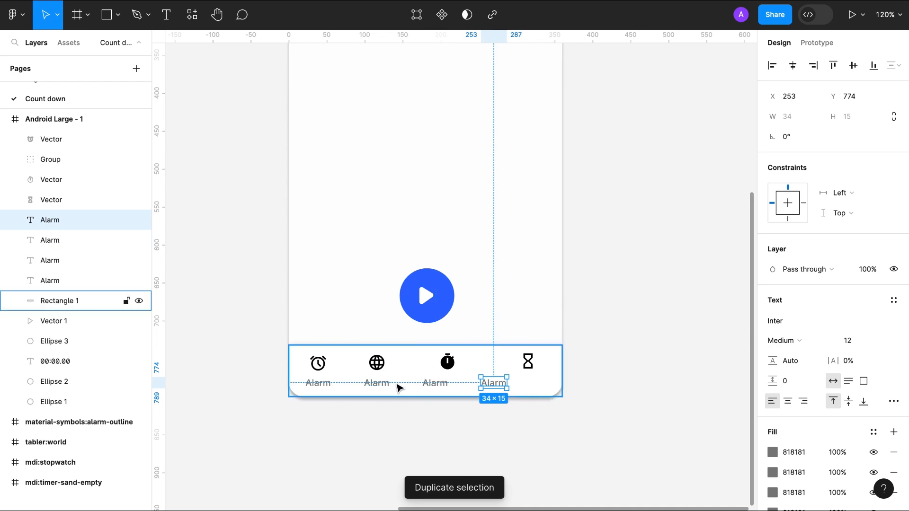
Change the text of the three copied labels to "World Clock", "Stop Watch" and "Timer", from left to right.
{"action": "left_click", "coordinate": [379, 388]}
{"action": "double_click", "coordinate": [379, 389]}
{"action": "type", "text": "World Clock"}
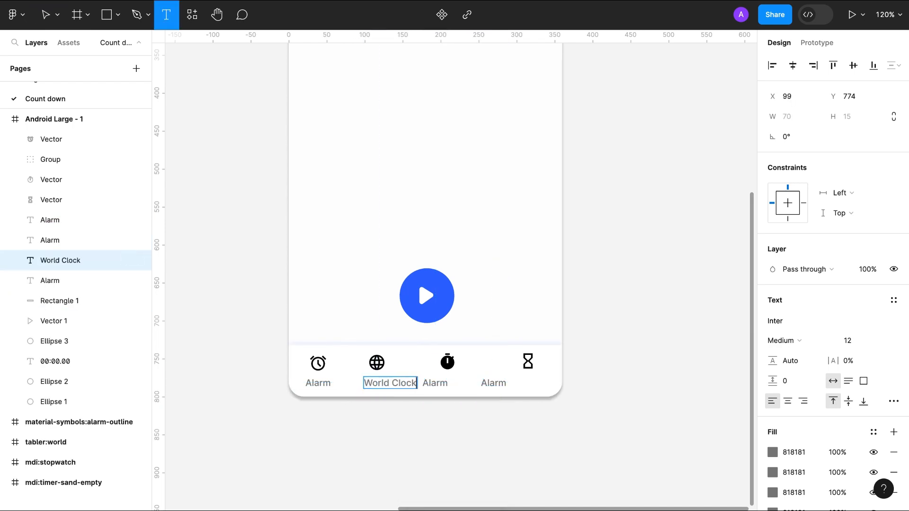
{"action": "left_click", "coordinate": [441, 388]}
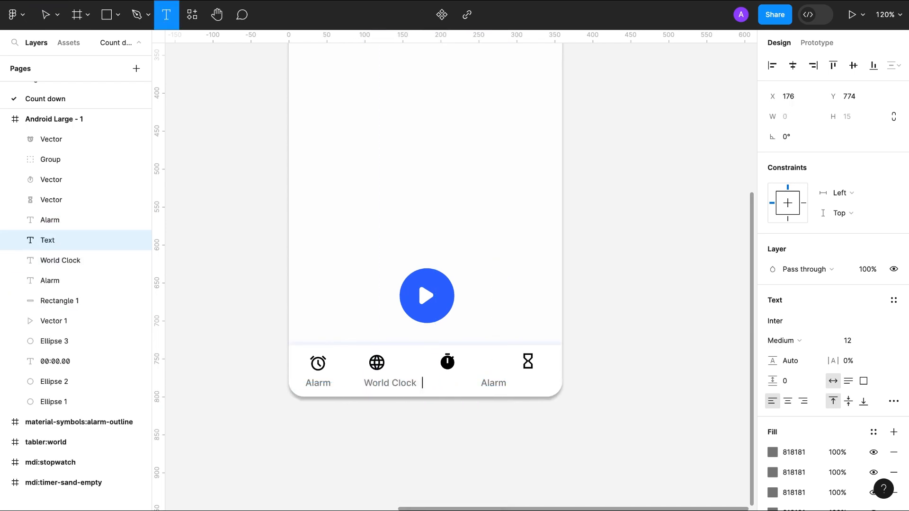
{"action": "double_click", "coordinate": [490, 383]}
{"action": "left_click", "coordinate": [512, 430]}
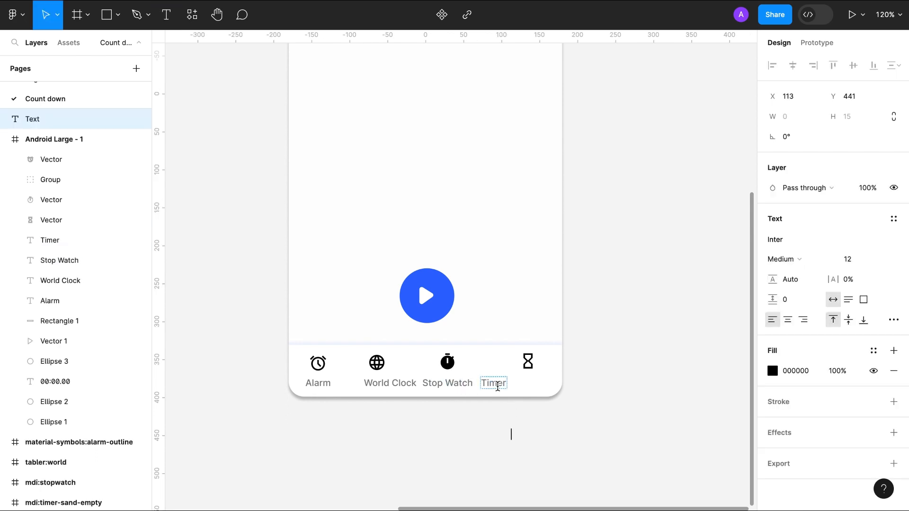
{"action": "key", "text": "Escape"}
Reposition the Timer, Stop Watch and World Clock labels along the bar and move the stopwatch icon above its label.
{"action": "left_click_drag", "start_coordinate": [493, 384], "coordinate": [531, 383]}
{"action": "left_click_drag", "start_coordinate": [457, 386], "coordinate": [476, 384]}
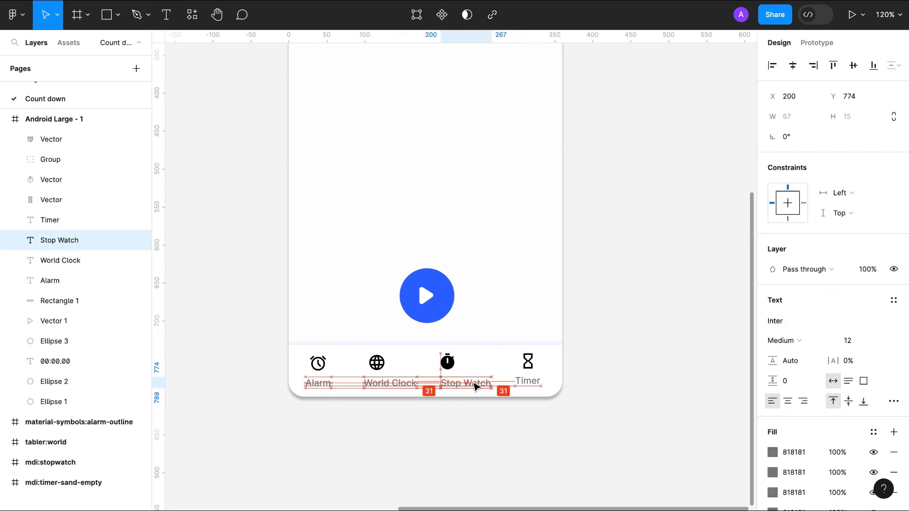
{"action": "left_click_drag", "start_coordinate": [404, 384], "coordinate": [393, 384]}
{"action": "left_click_drag", "start_coordinate": [457, 362], "coordinate": [463, 364]}
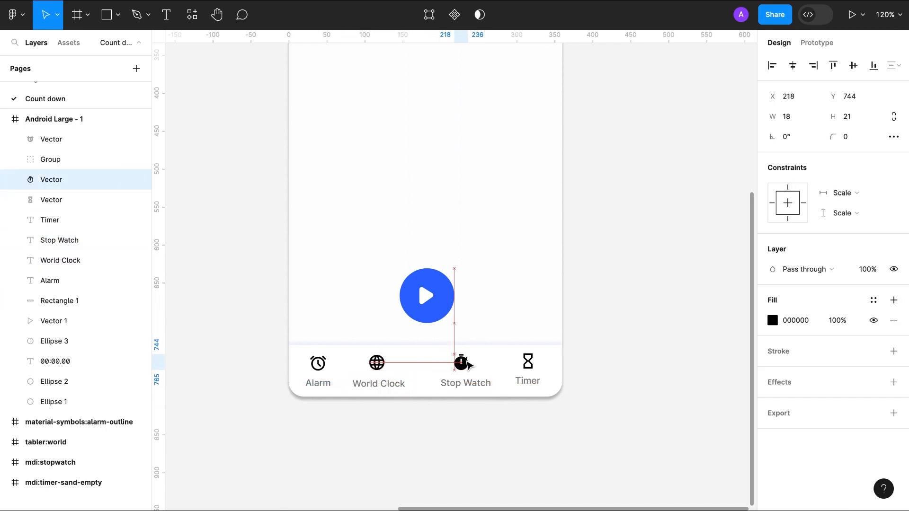
Select the four bottom bar icons and wrap them in an auto layout frame to space them evenly.
{"action": "left_click", "coordinate": [318, 363]}
{"action": "left_click", "coordinate": [377, 362], "text": "shift"}
{"action": "left_click", "coordinate": [462, 362], "text": "shift"}
{"action": "left_click", "coordinate": [527, 363], "text": "shift"}
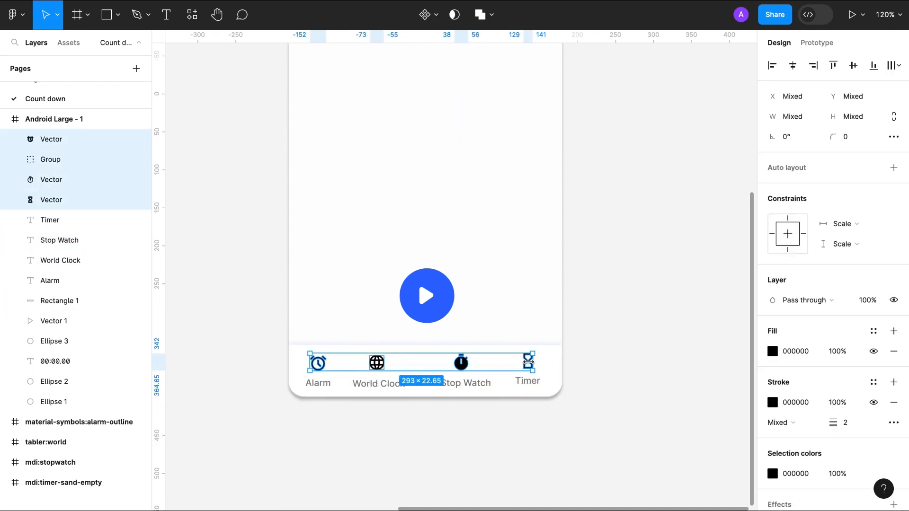
{"action": "left_click", "coordinate": [894, 167]}
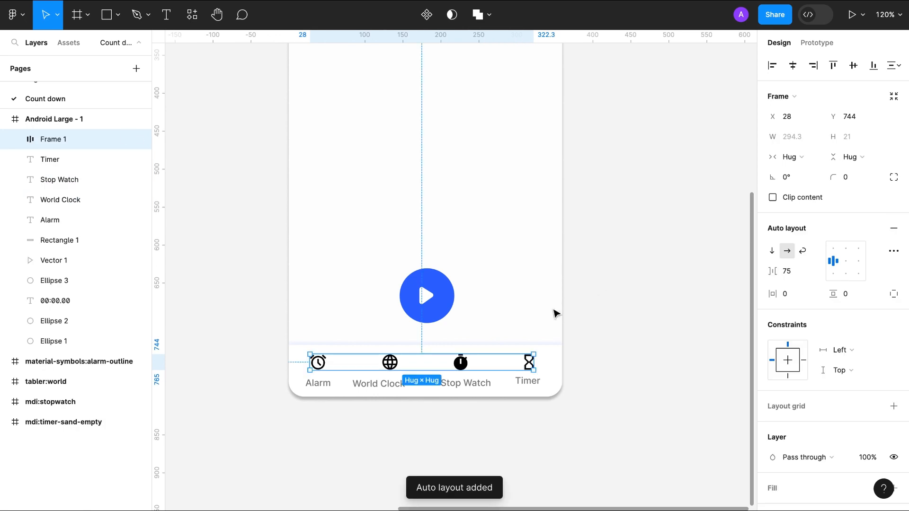
Select the Alarm, World Clock, Stop Watch and Timer labels and align their vertical centres.
{"action": "left_click", "coordinate": [318, 383]}
{"action": "left_click", "coordinate": [378, 383], "text": "shift"}
{"action": "left_click", "coordinate": [464, 382], "text": "shift"}
{"action": "left_click", "coordinate": [527, 381], "text": "shift"}
{"action": "left_click", "coordinate": [853, 66]}
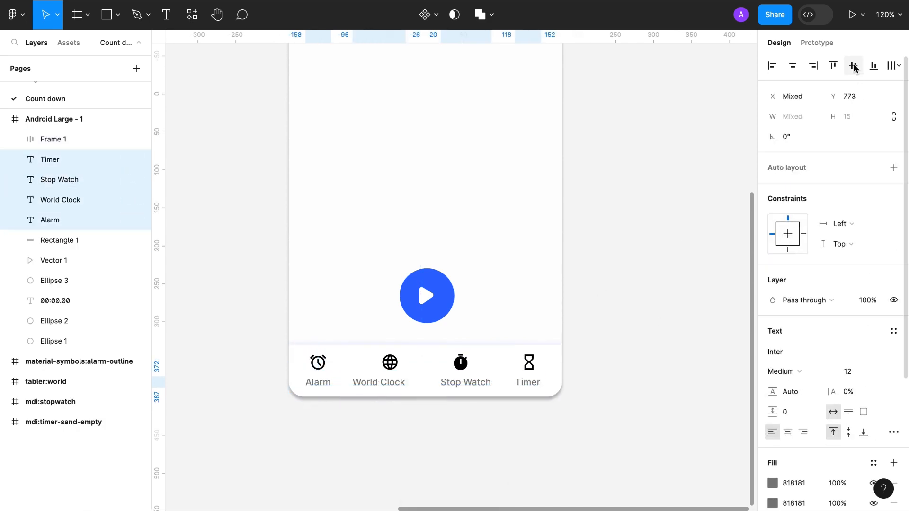
Select the frame holding the four icons and remove its auto layout.
{"action": "left_click", "coordinate": [318, 382]}
{"action": "double_click", "coordinate": [320, 373]}
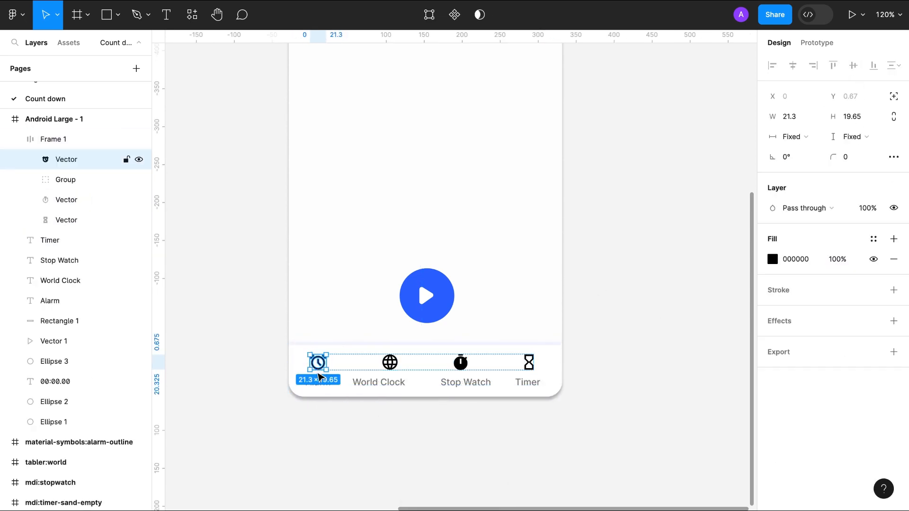
{"action": "key", "text": "Escape"}
{"action": "key", "text": "shift+alt+a"}
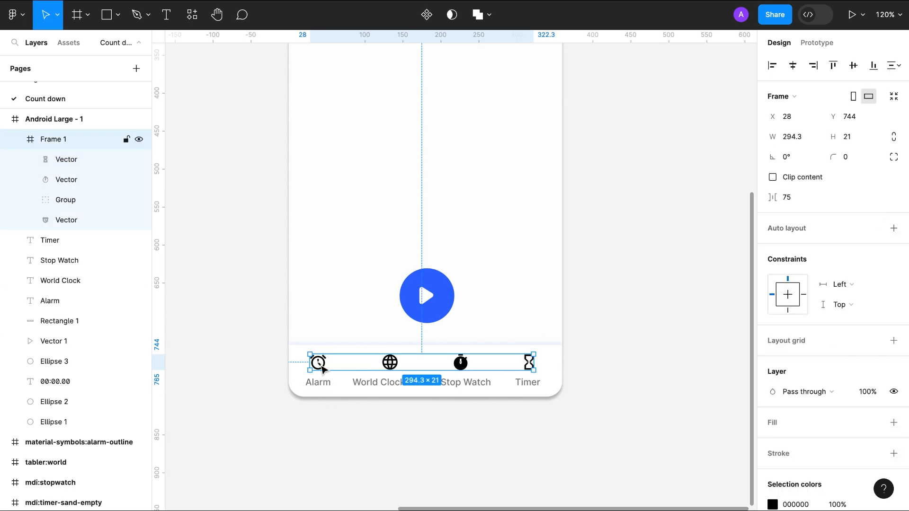
Align each bottom bar icon's horizontal centre with its own label: Alarm, World Clock, Stop Watch and Timer.
{"action": "left_click", "coordinate": [317, 382]}
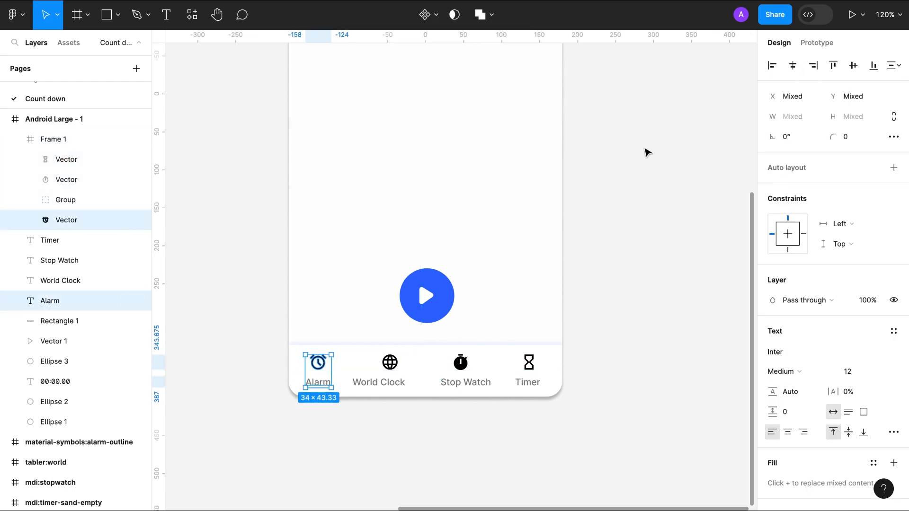
{"action": "double_click", "coordinate": [389, 363]}
{"action": "left_click", "coordinate": [379, 382], "text": "shift"}
{"action": "key", "text": "alt+h"}
{"action": "left_click", "coordinate": [461, 363]}
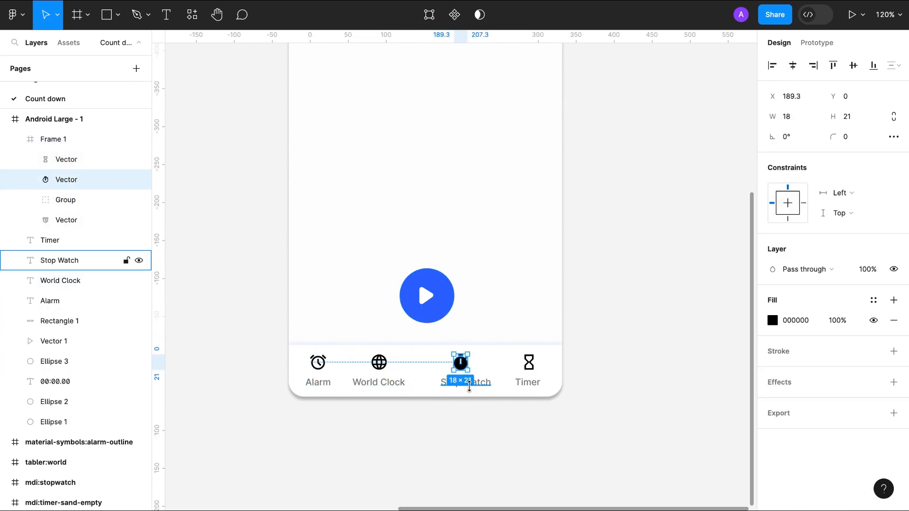
{"action": "left_click", "coordinate": [466, 382], "text": "shift"}
{"action": "key", "text": "alt+h"}
{"action": "left_click", "coordinate": [529, 362]}
{"action": "left_click", "coordinate": [527, 382], "text": "shift"}
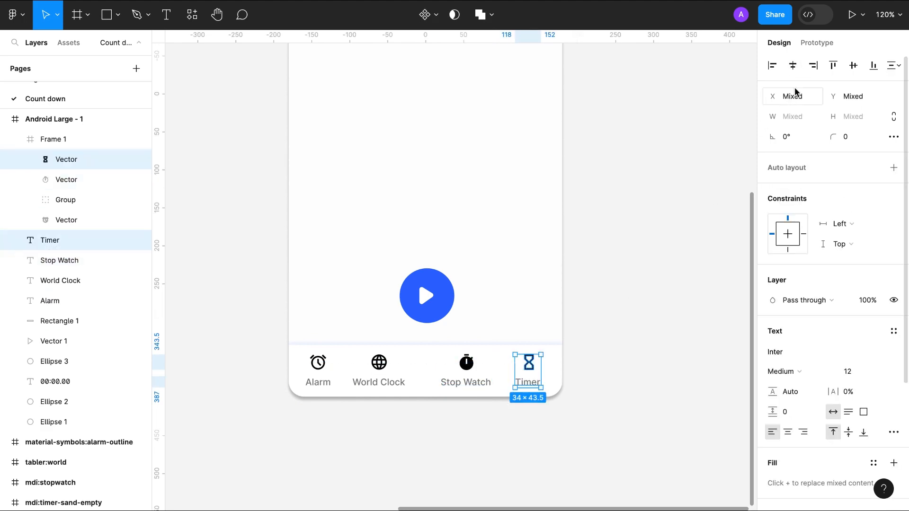
Group the hourglass icon with its label and name the group Timer.
{"action": "right_click", "coordinate": [532, 381]}
{"action": "left_click", "coordinate": [558, 297]}
{"action": "double_click", "coordinate": [66, 159]}
{"action": "type", "text": "Timer"}
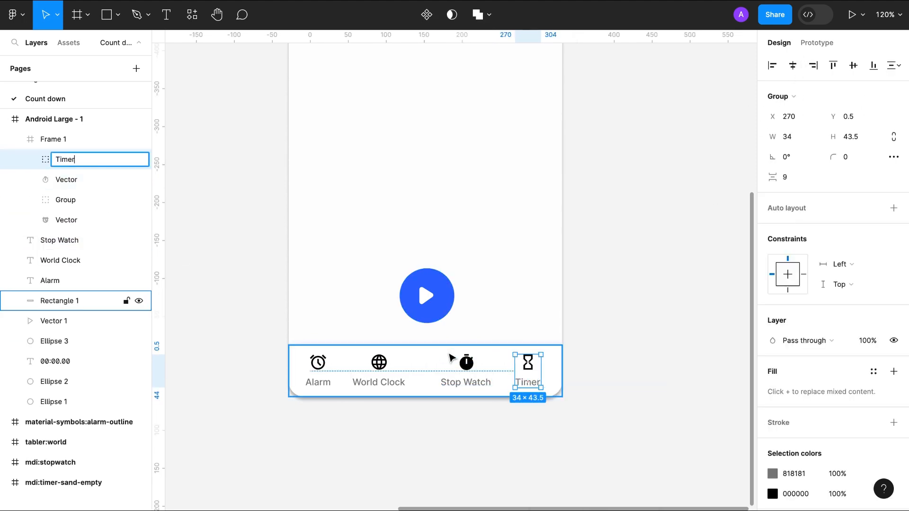
Group the stopwatch icon with its label and name the group "stop watch".
{"action": "left_click", "coordinate": [467, 362]}
{"action": "left_click", "coordinate": [472, 386], "text": "shift"}
{"action": "right_click", "coordinate": [447, 374]}
{"action": "left_click", "coordinate": [472, 297]}
{"action": "double_click", "coordinate": [67, 179]}
{"action": "type", "text": "stop watch"}
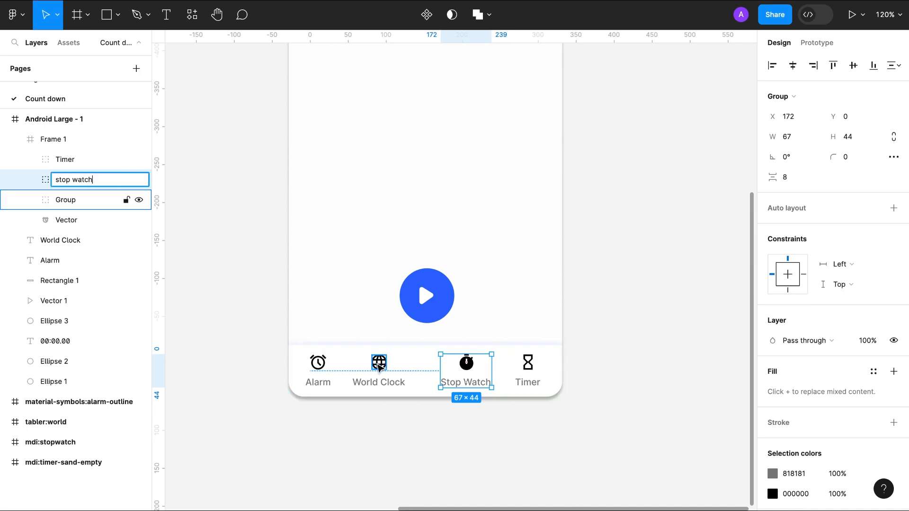
Group the globe icon with its label and name the group "World clock".
{"action": "left_click", "coordinate": [379, 364]}
{"action": "left_click", "coordinate": [379, 382], "text": "shift"}
{"action": "right_click", "coordinate": [380, 382]}
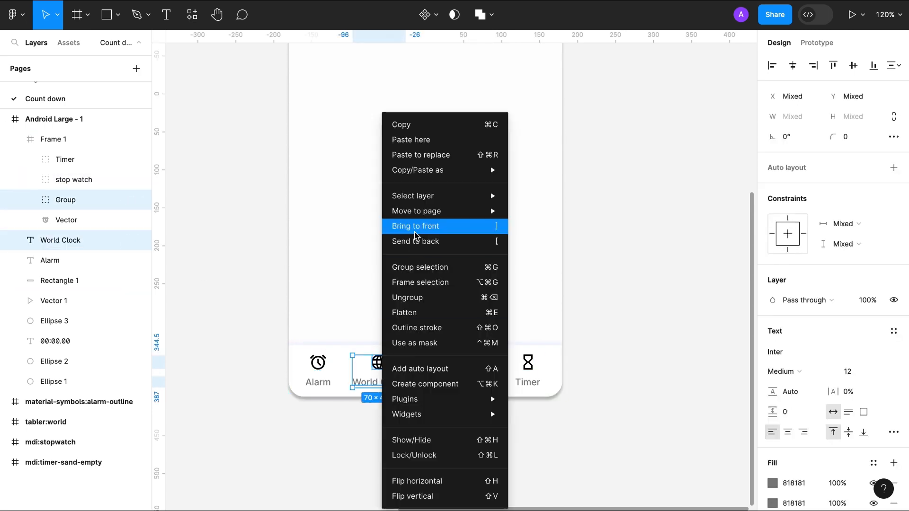
{"action": "left_click", "coordinate": [417, 266]}
{"action": "double_click", "coordinate": [69, 201]}
{"action": "type", "text": "World clock"}
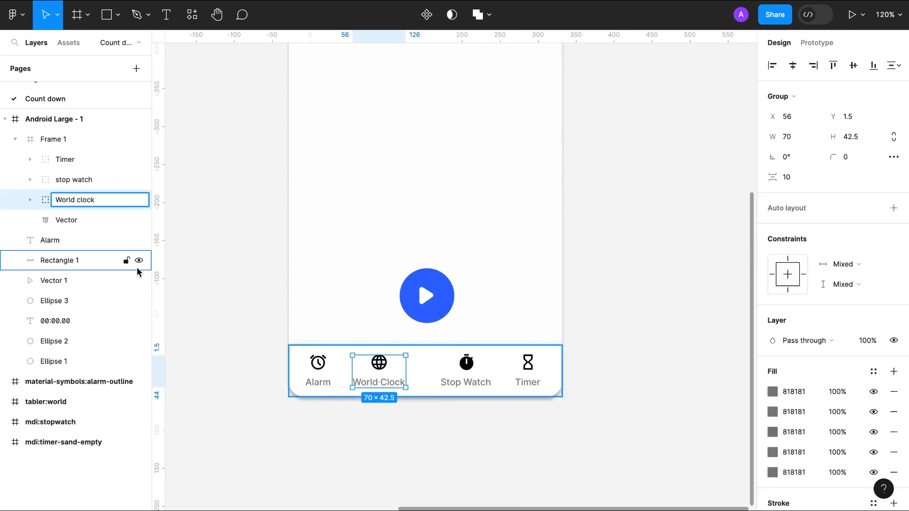
Group the alarm clock icon with its label and name the group Alarm.
{"action": "left_click", "coordinate": [95, 220]}
{"action": "left_click", "coordinate": [135, 240], "text": "shift"}
{"action": "right_click", "coordinate": [317, 376]}
{"action": "left_click", "coordinate": [353, 285]}
{"action": "double_click", "coordinate": [69, 220]}
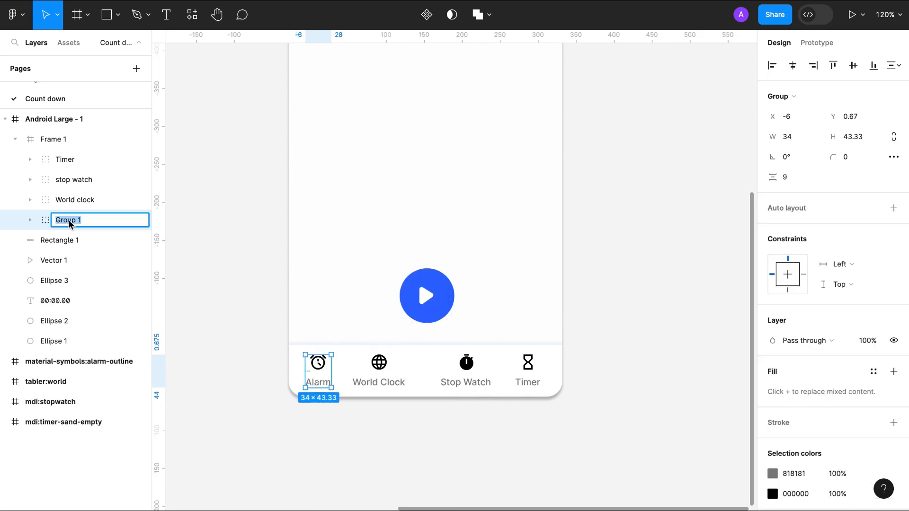
{"action": "left_click", "coordinate": [333, 422]}
Wrap the four icon-and-label groups, without the bar rectangle, in an auto layout frame and nudge it 2 px left.
{"action": "left_click", "coordinate": [318, 374]}
{"action": "left_click", "coordinate": [378, 373], "text": "shift"}
{"action": "left_click", "coordinate": [467, 374], "text": "shift"}
{"action": "left_click", "coordinate": [504, 384], "text": "shift"}
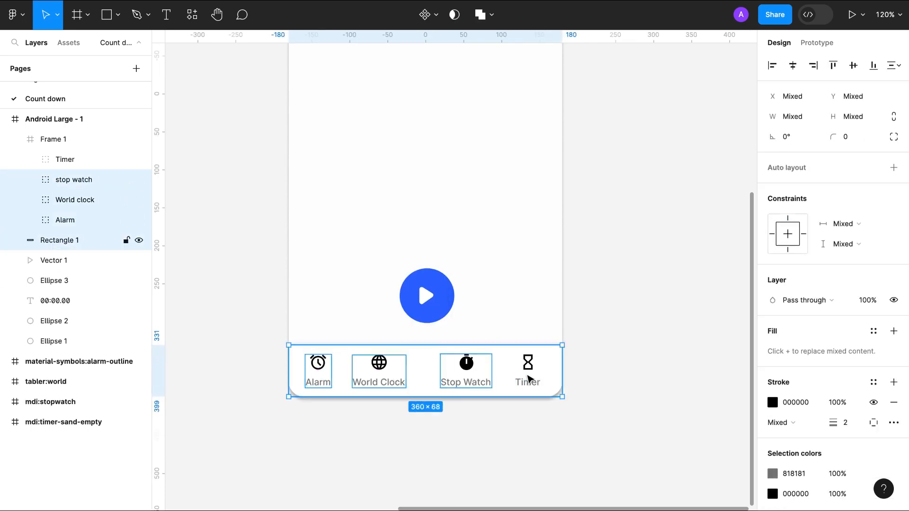
{"action": "left_click", "coordinate": [535, 374], "text": "shift"}
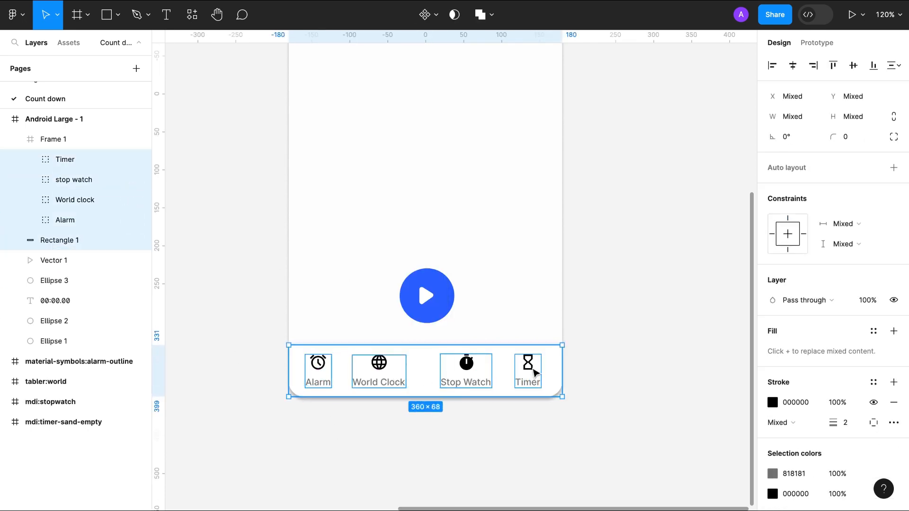
{"action": "left_click", "coordinate": [71, 243], "text": "shift"}
{"action": "left_click", "coordinate": [894, 189]}
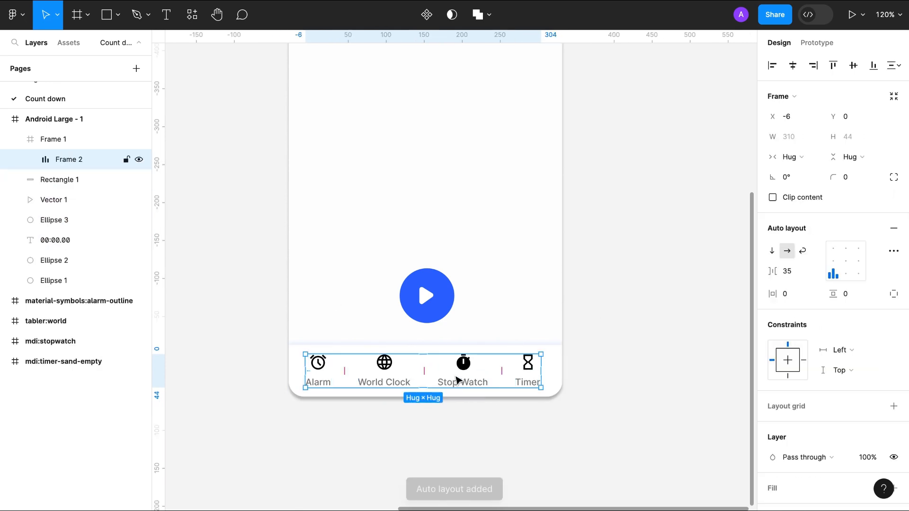
{"action": "key", "text": "Left"}
{"action": "key", "text": "Left"}
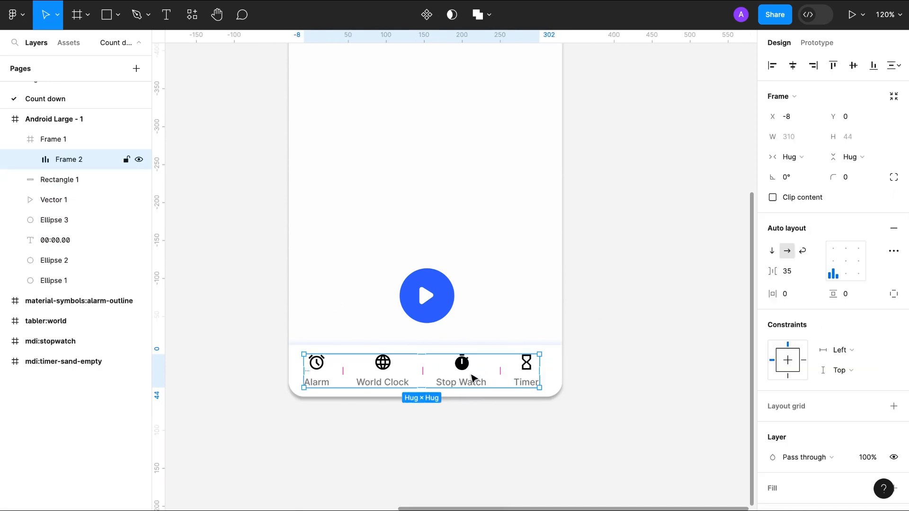
Set both lower corner radii of the bottom bar rectangle to 20.
{"action": "left_click", "coordinate": [521, 398]}
{"action": "left_click", "coordinate": [894, 137]}
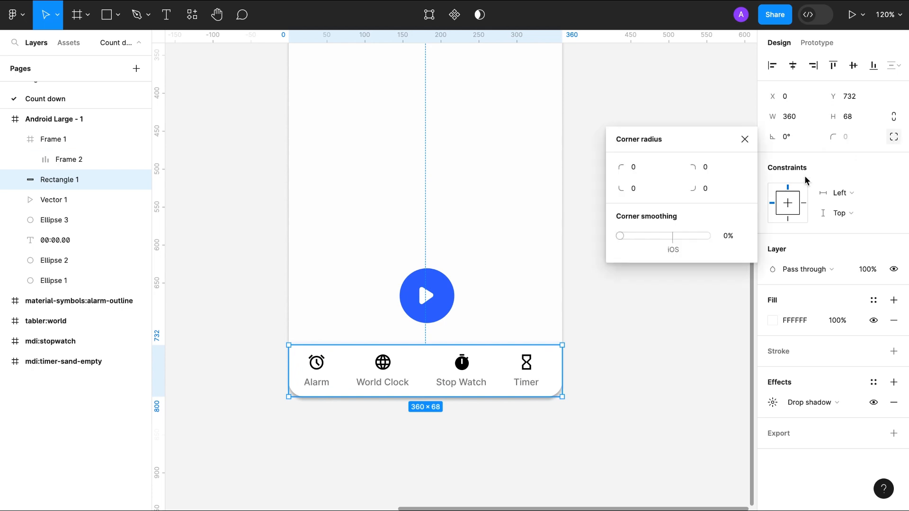
{"action": "left_click", "coordinate": [637, 188]}
{"action": "type", "text": "20"}
{"action": "left_click", "coordinate": [705, 189]}
{"action": "type", "text": "20"}
{"action": "left_click", "coordinate": [746, 141]}
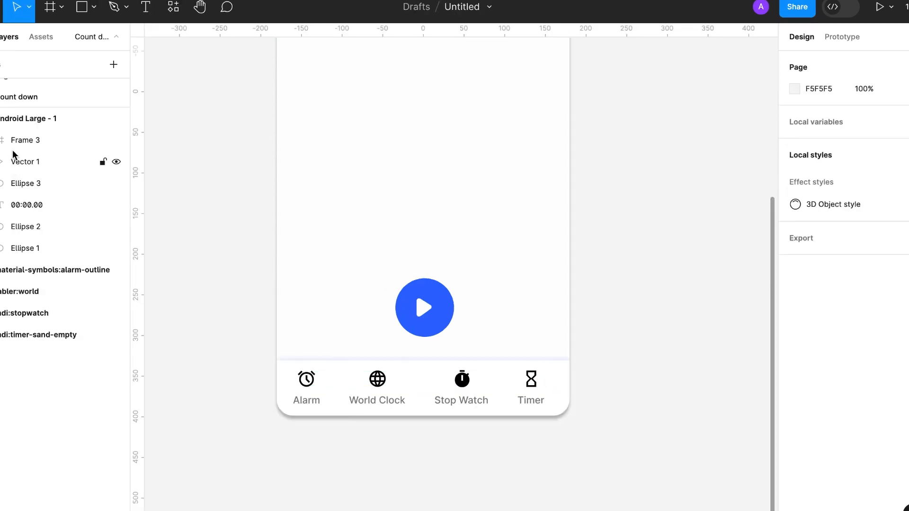
Rename the frame holding the whole bottom bar to "Bottom nav" and turn it into a component.
{"action": "left_click", "coordinate": [53, 146]}
{"action": "double_click", "coordinate": [54, 147]}
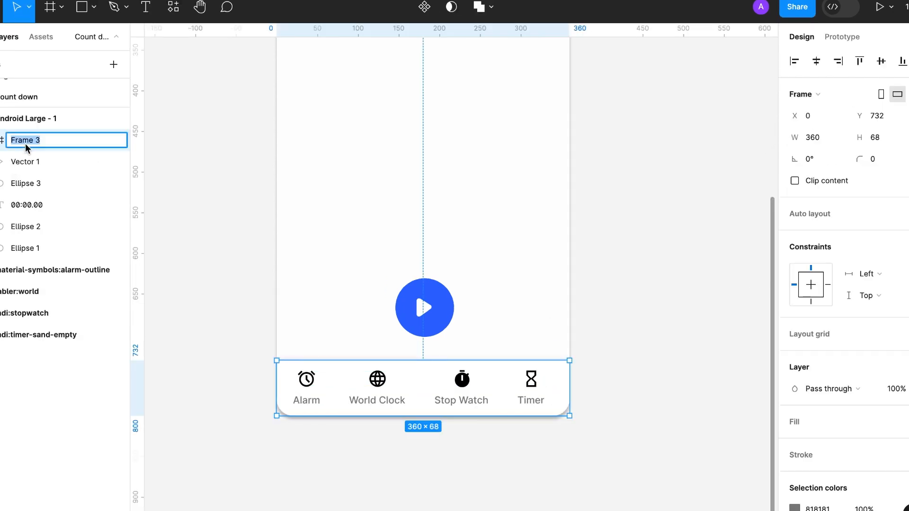
{"action": "type", "text": "Bottom nav"}
{"action": "key", "text": "Return"}
{"action": "left_click", "coordinate": [405, 383]}
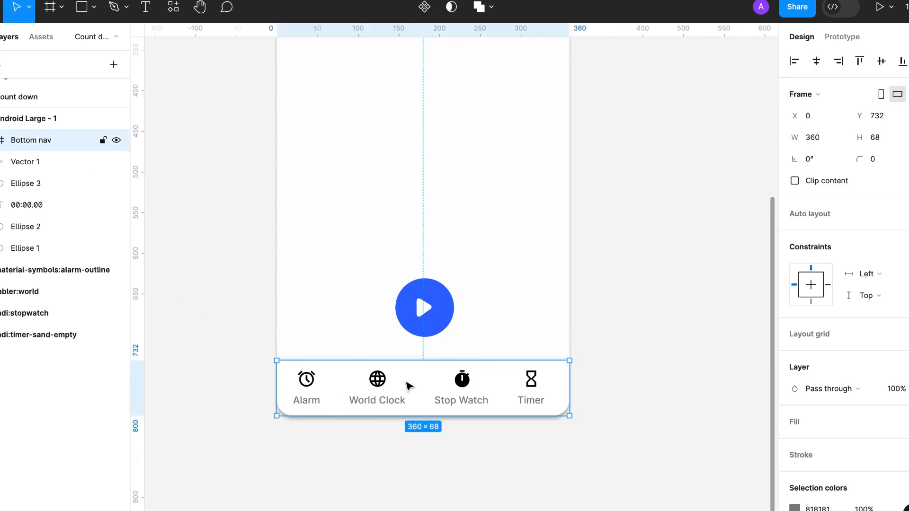
{"action": "right_click", "coordinate": [405, 383]}
{"action": "left_click", "coordinate": [464, 407]}
Move the Bottom nav component out of the phone frame onto the empty canvas to its left.
{"action": "scroll", "coordinate": [426, 388], "scroll_direction": "left", "scroll_amount": 2}
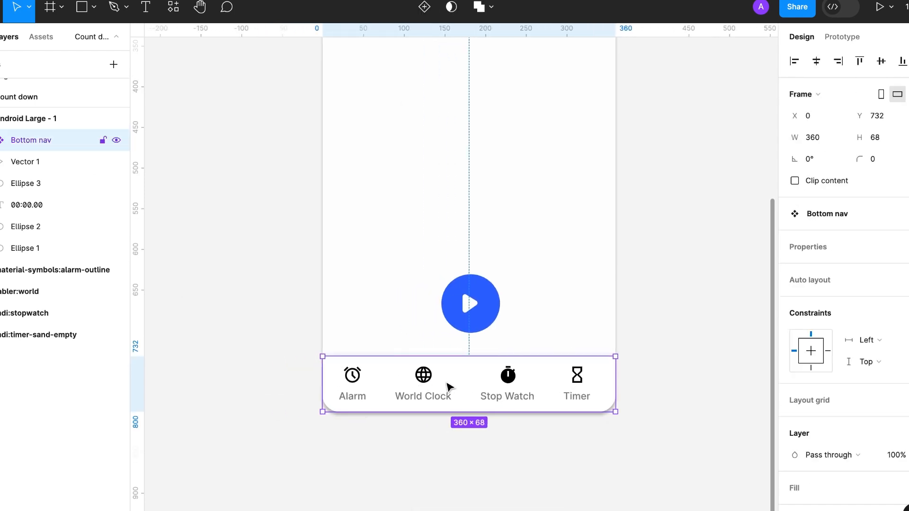
{"action": "left_click_drag", "start_coordinate": [448, 384], "coordinate": [281, 156]}
{"action": "scroll", "coordinate": [400, 222], "scroll_direction": "left", "scroll_amount": 2}
{"action": "scroll", "coordinate": [454, 225], "scroll_direction": "down", "scroll_amount": 5}
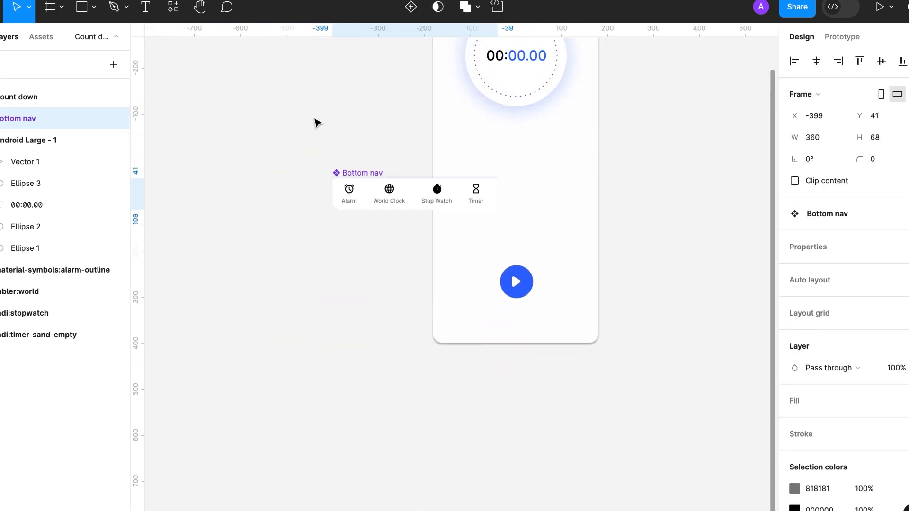
{"action": "left_click_drag", "start_coordinate": [426, 192], "coordinate": [300, 67]}
{"action": "scroll", "coordinate": [365, 178], "scroll_direction": "right", "scroll_amount": 2}
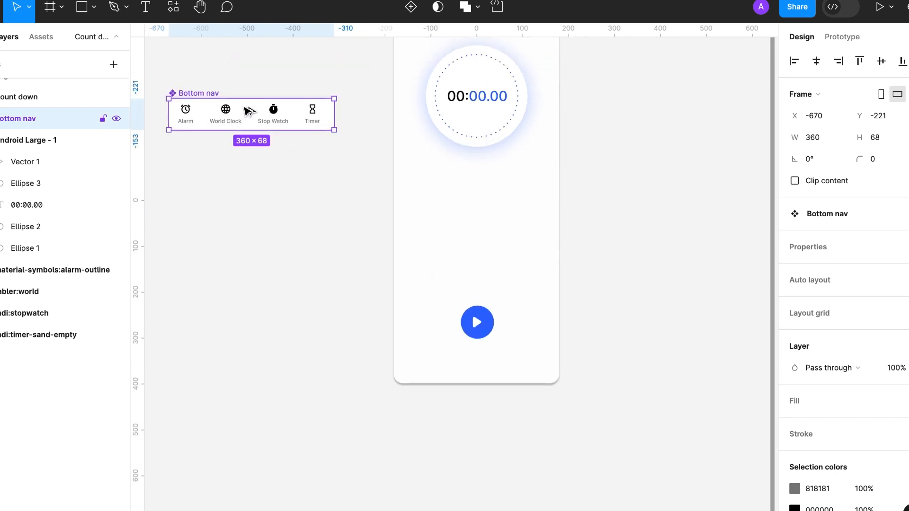
Place a copy of the Bottom nav component at the bottom of the phone frame, at X 0, Y 732.
{"action": "left_click_drag", "start_coordinate": [246, 112], "coordinate": [470, 363], "text": "alt"}
{"action": "scroll", "coordinate": [470, 363], "scroll_direction": "up", "scroll_amount": 4}
{"action": "scroll", "coordinate": [470, 363], "scroll_direction": "down", "scroll_amount": 6}
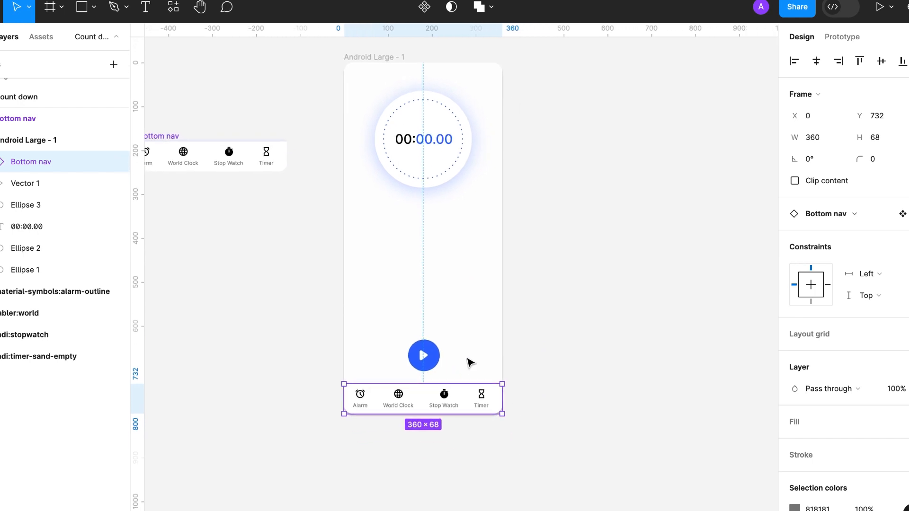
{"action": "scroll", "coordinate": [470, 363], "scroll_direction": "up", "scroll_amount": 3}
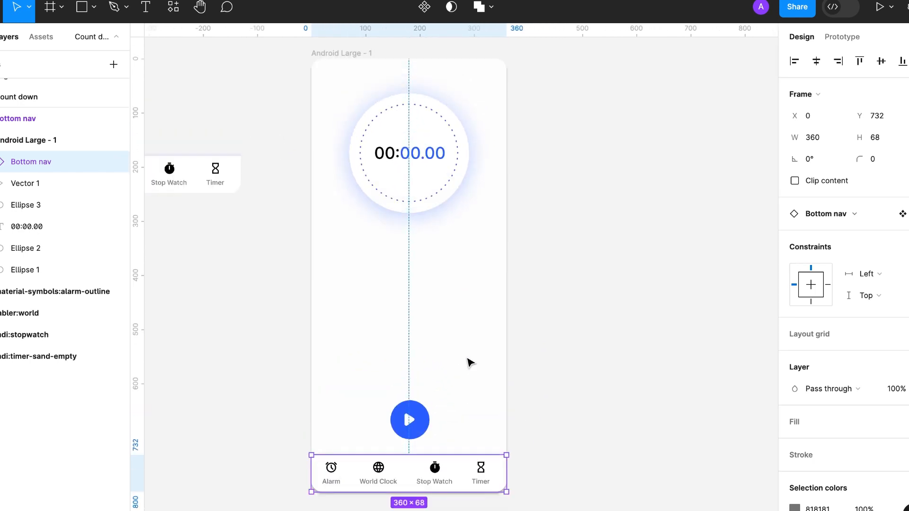
Move the Android Large - 1 frame to X 153, Y -406 and duplicate it beside the original.
{"action": "left_click", "coordinate": [358, 51]}
{"action": "left_click_drag", "start_coordinate": [378, 57], "coordinate": [501, 113]}
{"action": "scroll", "coordinate": [504, 114], "scroll_direction": "right", "scroll_amount": 3}
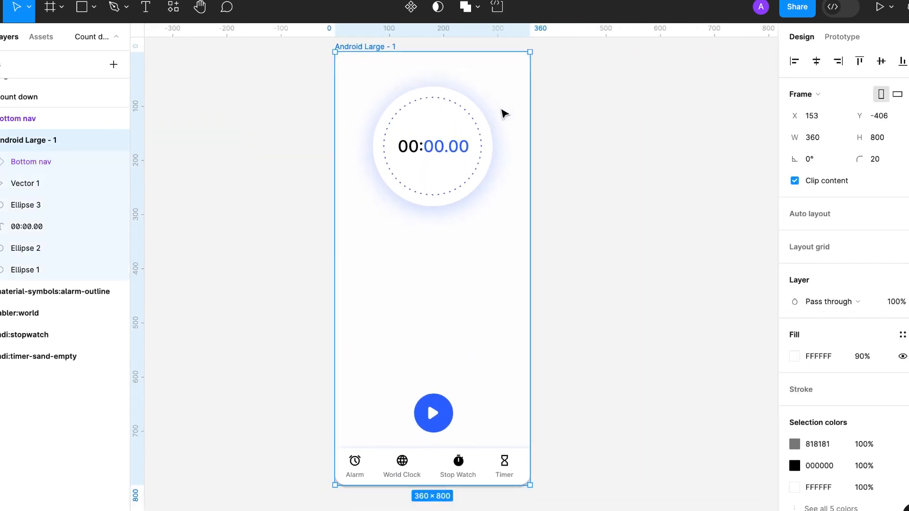
{"action": "left_click", "coordinate": [473, 420]}
{"action": "left_click", "coordinate": [369, 49]}
{"action": "key", "text": "ctrl+d"}
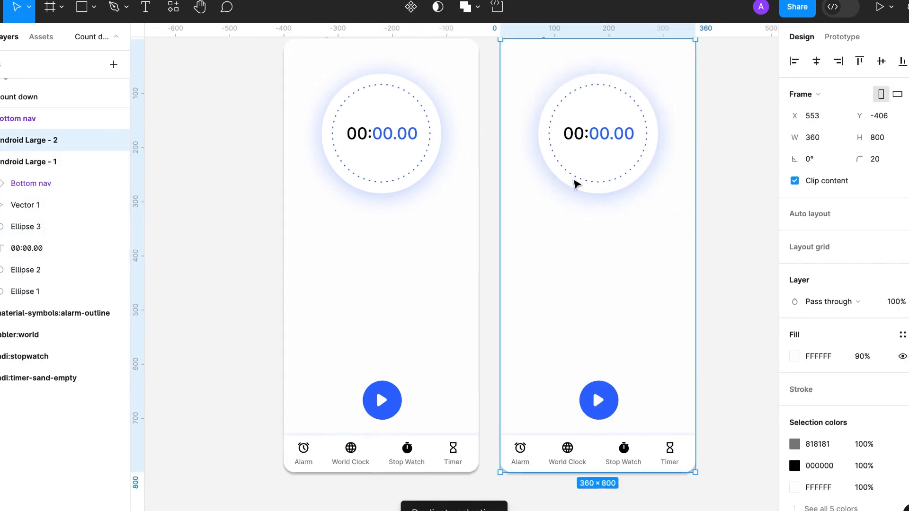
{"action": "scroll", "coordinate": [574, 183], "scroll_direction": "right", "scroll_amount": 2}
{"action": "scroll", "coordinate": [574, 184], "scroll_direction": "up", "scroll_amount": 1}
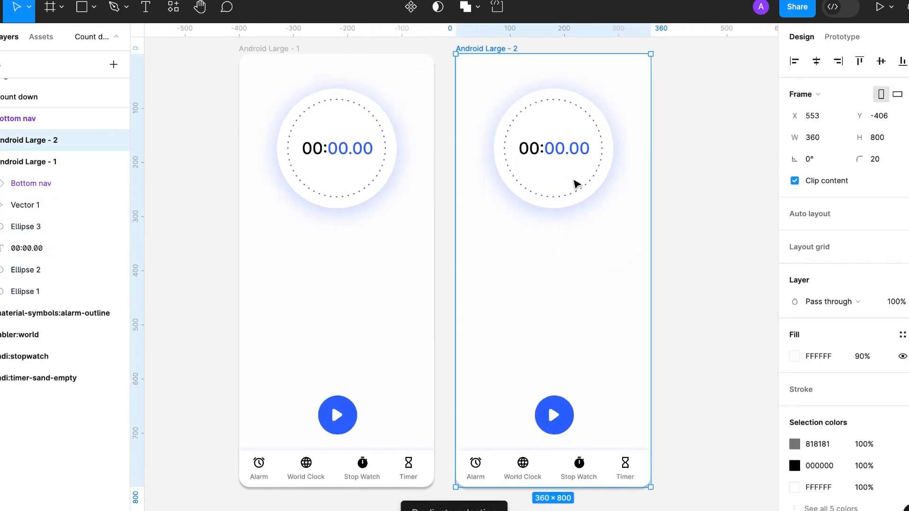
Change the time text on the duplicated screen's dial to 00:05.20.
{"action": "left_click", "coordinate": [560, 157]}
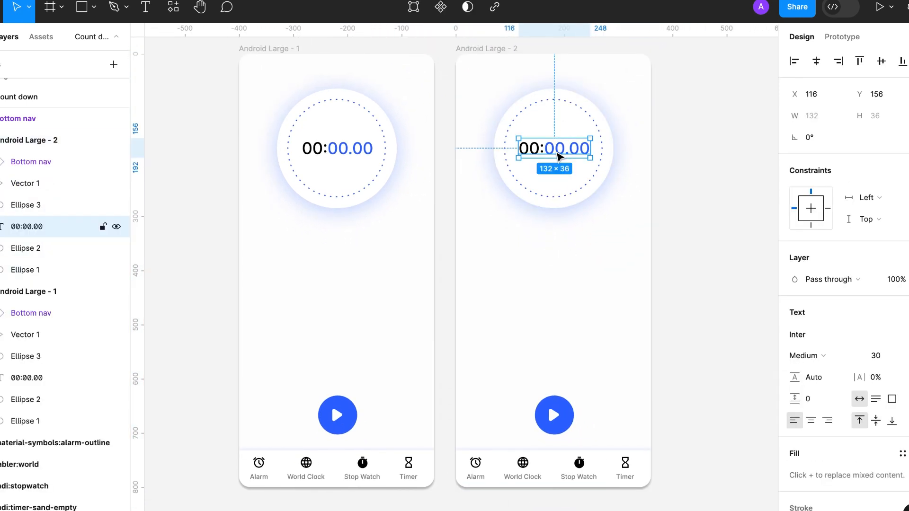
{"action": "double_click", "coordinate": [568, 156]}
{"action": "left_click", "coordinate": [569, 156]}
{"action": "key", "text": "BackSpace"}
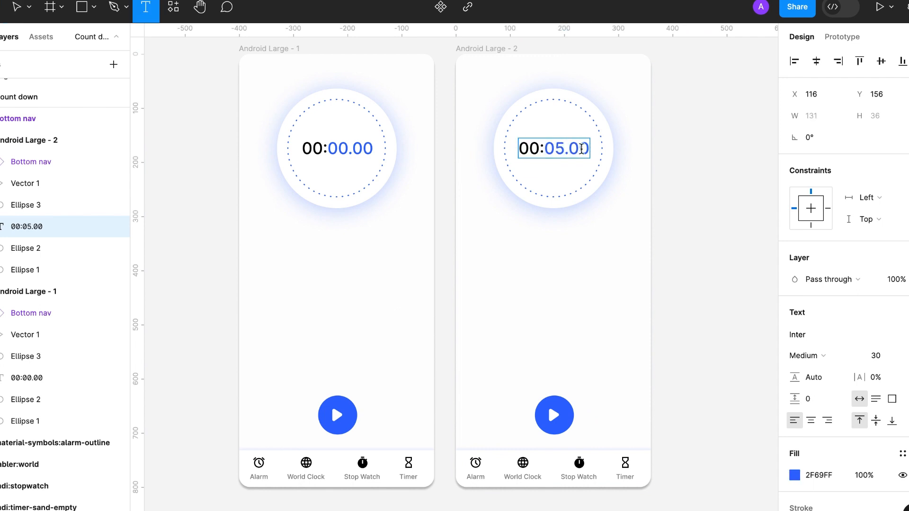
{"action": "left_click", "coordinate": [604, 407]}
{"action": "key", "text": "Escape"}
Draw a vertical white line 24 px long with the Pen tool on the empty canvas beside the second screen.
{"action": "key", "text": "p"}
{"action": "left_click", "coordinate": [684, 318]}
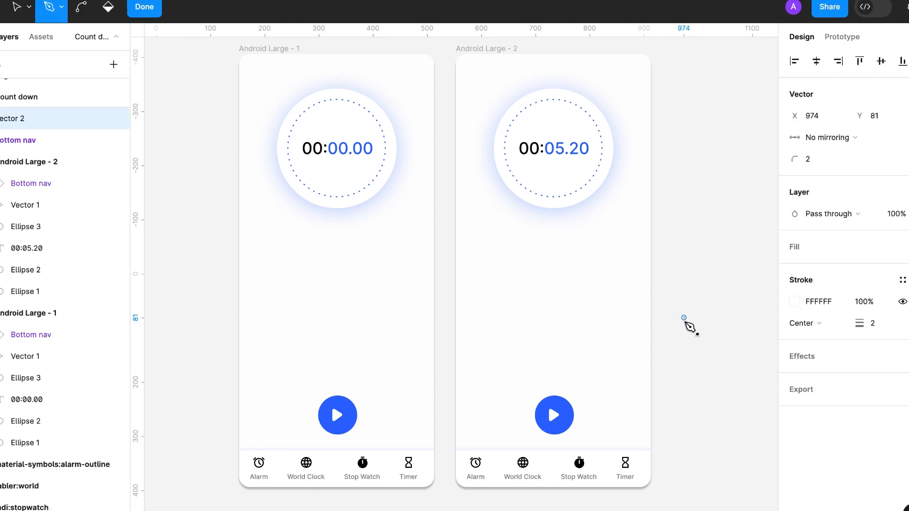
{"action": "key", "text": "Escape"}
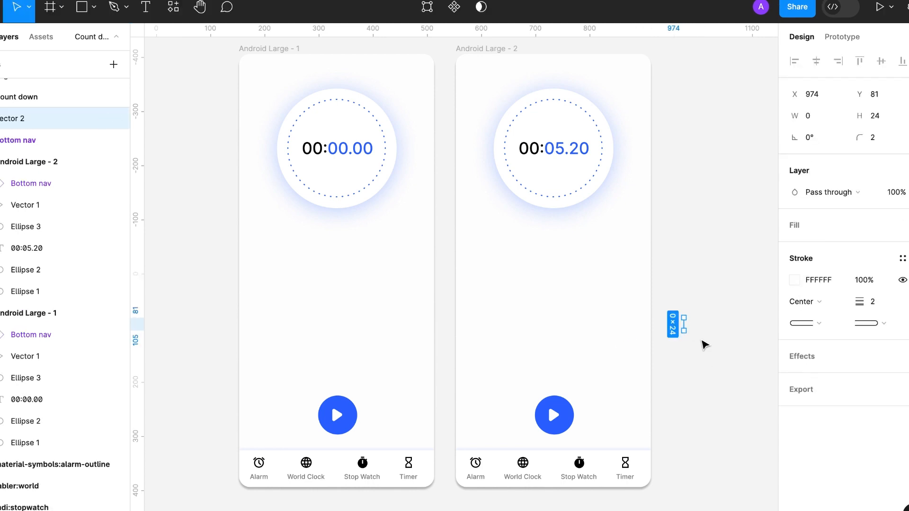
Move the vertical white line onto the blue button of the second screen, at X 194, Y 655.
{"action": "left_click", "coordinate": [694, 372]}
{"action": "left_click", "coordinate": [684, 327]}
{"action": "left_click", "coordinate": [795, 281]}
{"action": "left_click", "coordinate": [769, 156]}
{"action": "left_click_drag", "start_coordinate": [686, 326], "coordinate": [568, 425]}
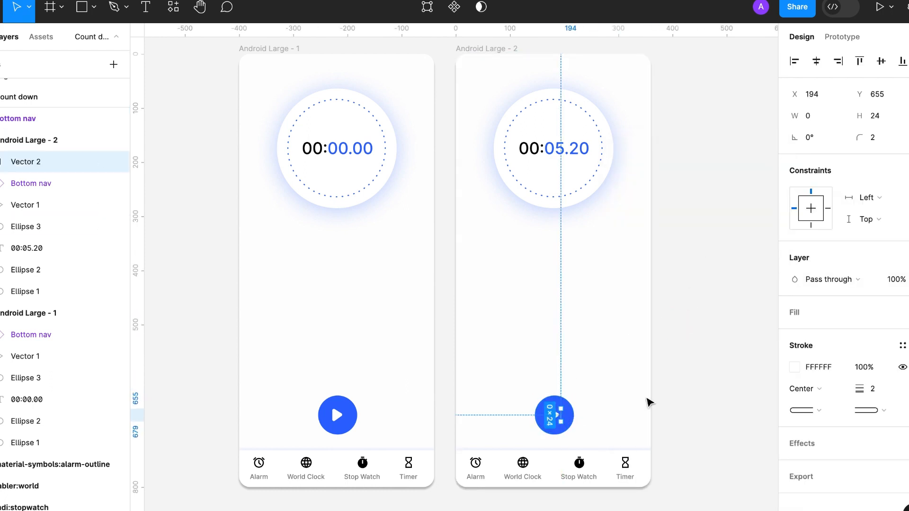
Delete the play triangle from the second screen's button and duplicate the white line to form two parallel bars 11 px apart.
{"action": "scroll", "coordinate": [649, 402], "scroll_direction": "up", "scroll_amount": 5}
{"action": "left_click", "coordinate": [417, 334]}
{"action": "key", "text": "Delete"}
{"action": "mouse_move", "coordinate": [448, 345]}
{"action": "left_mouse_down"}
{"action": "mouse_move", "coordinate": [425, 346]}
{"action": "mouse_move", "coordinate": [447, 348]}
{"action": "left_mouse_up"}
{"action": "key", "text": "ctrl+d"}
{"action": "left_click", "coordinate": [426, 341], "text": "shift"}
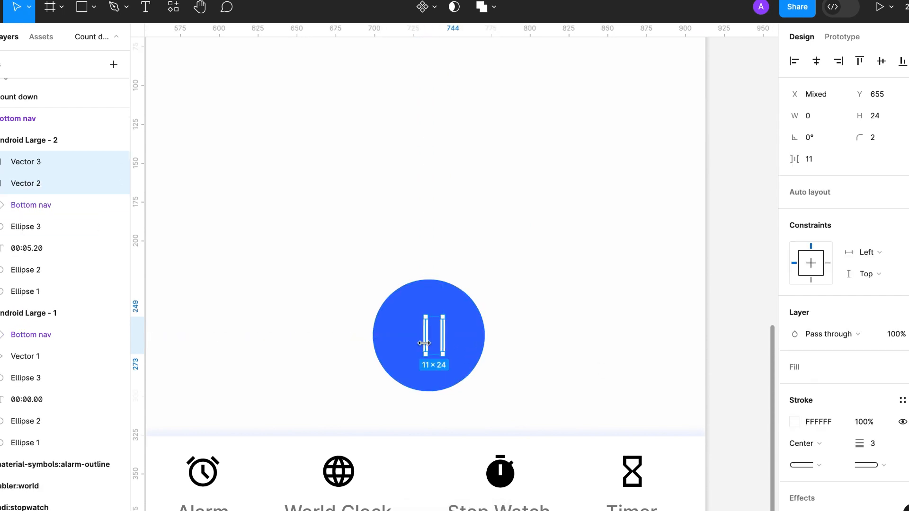
Space the two white bars on the blue button 13 px apart and group them.
{"action": "right_click", "coordinate": [432, 345]}
{"action": "scroll", "coordinate": [588, 365], "scroll_direction": "down", "scroll_amount": 3}
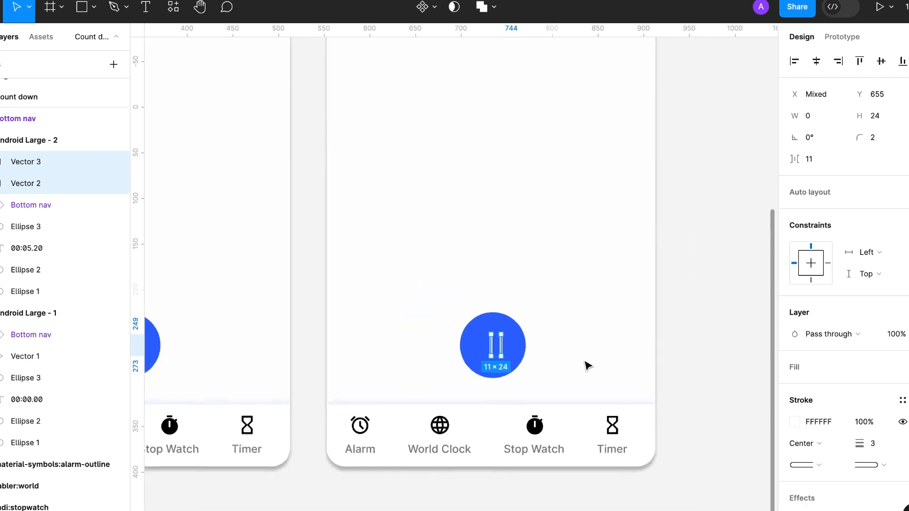
{"action": "key", "text": "Escape"}
{"action": "left_click", "coordinate": [492, 350]}
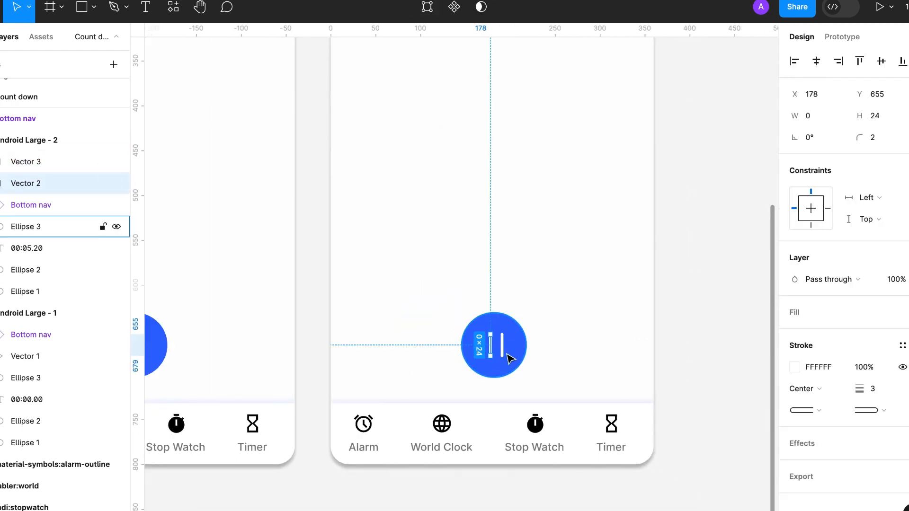
{"action": "left_click", "coordinate": [502, 350], "text": "shift"}
{"action": "right_click", "coordinate": [505, 351]}
{"action": "left_click", "coordinate": [532, 294]}
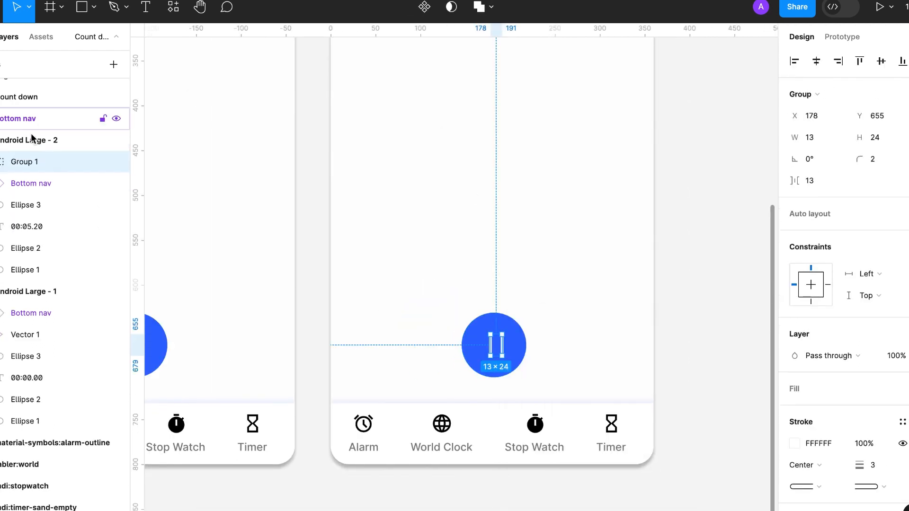
Name the bars' group Pause and shift it to X 175 to centre it in the blue button.
{"action": "double_click", "coordinate": [21, 162]}
{"action": "type", "text": "Pause"}
{"action": "key", "text": "Return"}
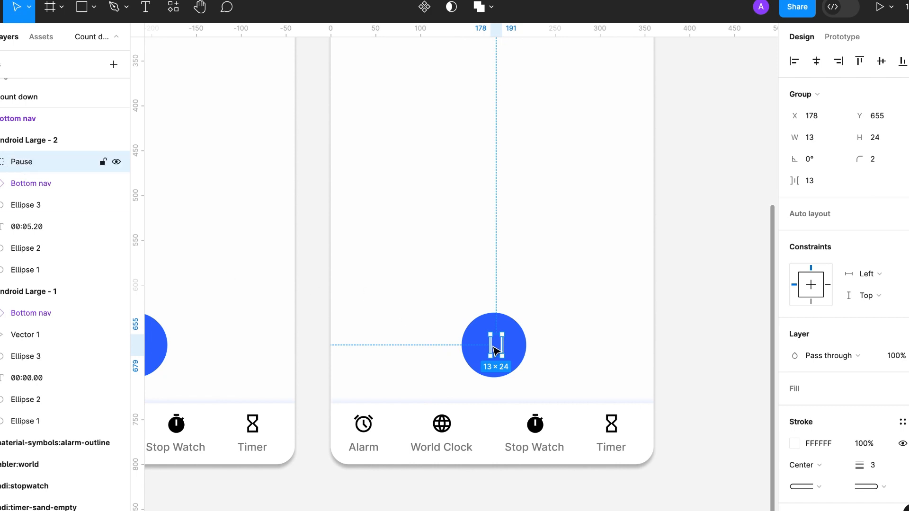
{"action": "left_click_drag", "start_coordinate": [498, 351], "coordinate": [495, 351]}
{"action": "scroll", "coordinate": [577, 347], "scroll_direction": "down", "scroll_amount": 5}
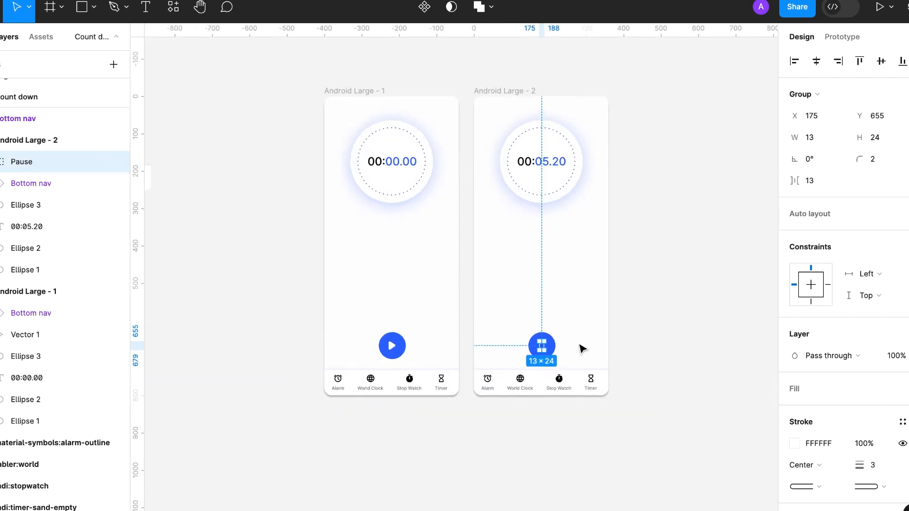
Move the grey reset icon onto the second screen beside the blue pause button, at X 84, Y 659.
{"action": "left_click", "coordinate": [635, 338]}
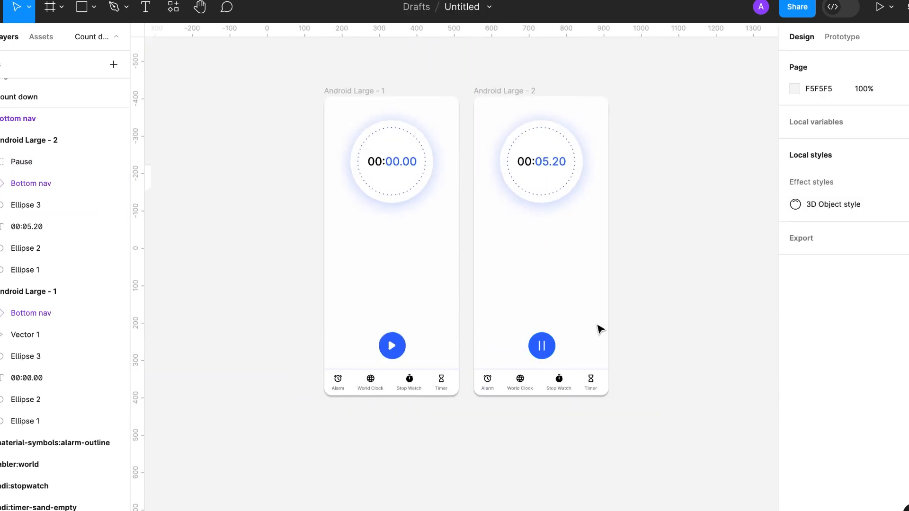
{"action": "scroll", "coordinate": [601, 329], "scroll_direction": "up", "scroll_amount": 3}
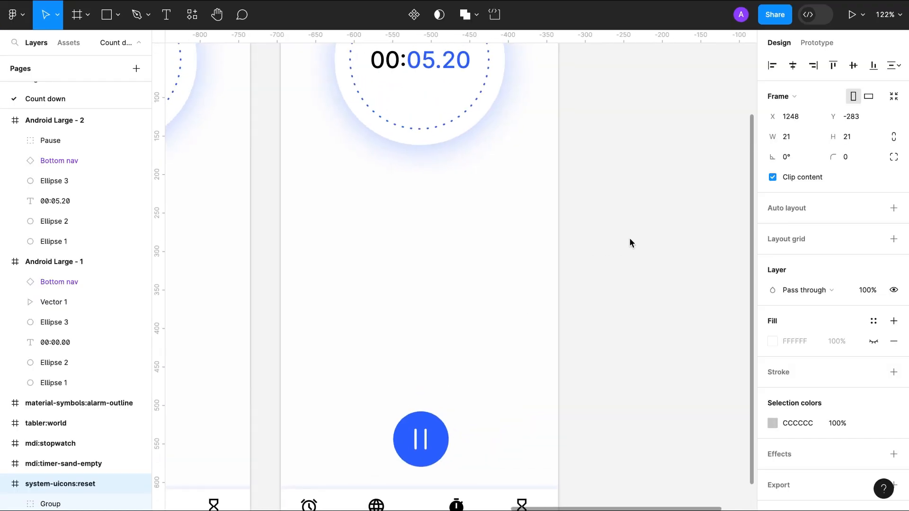
{"action": "scroll", "coordinate": [630, 240], "scroll_direction": "down", "scroll_amount": 5}
{"action": "left_click", "coordinate": [719, 192]}
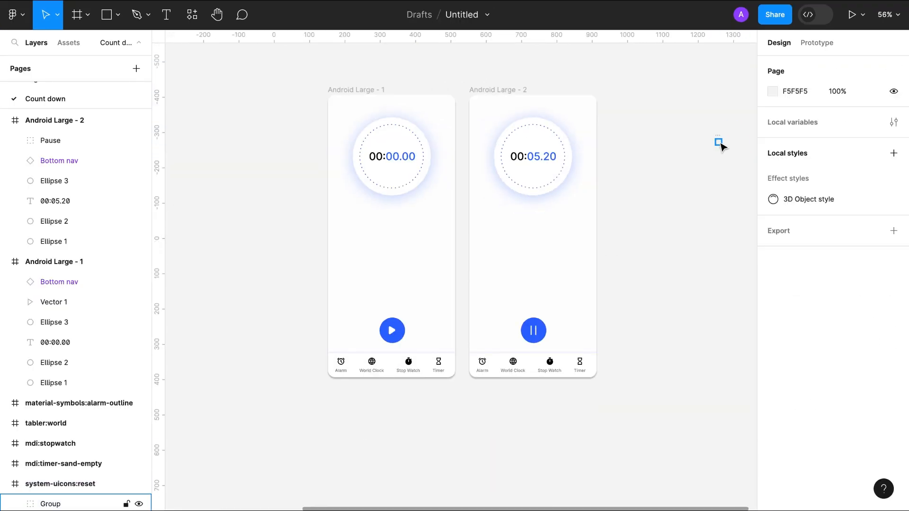
{"action": "left_click_drag", "start_coordinate": [719, 143], "coordinate": [499, 331]}
{"action": "scroll", "coordinate": [499, 331], "scroll_direction": "up", "scroll_amount": 8}
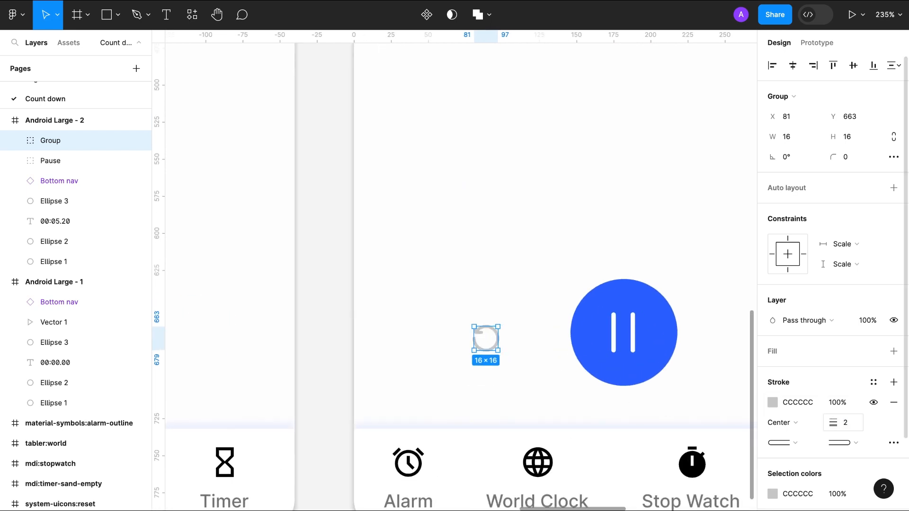
{"action": "scroll", "coordinate": [623, 420], "scroll_direction": "right", "scroll_amount": 3}
{"action": "left_click_drag", "start_coordinate": [427, 343], "coordinate": [432, 339]}
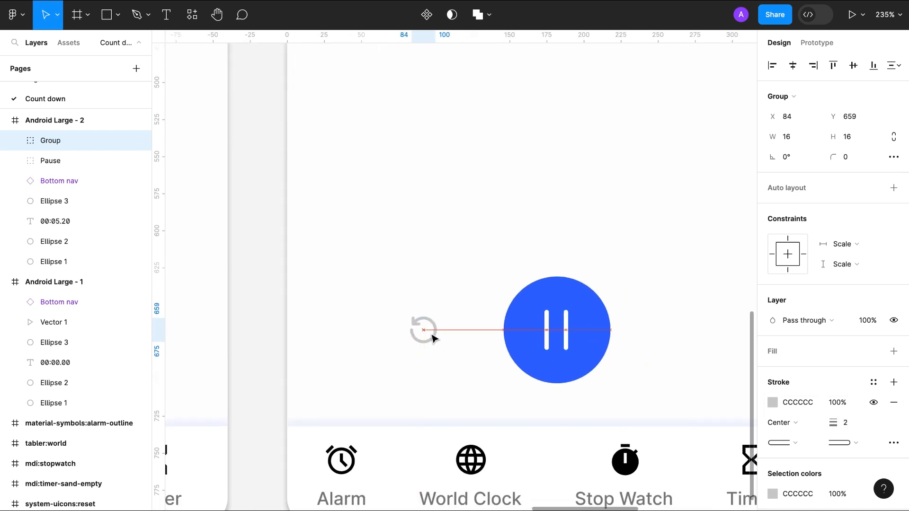
{"action": "scroll", "coordinate": [473, 355], "scroll_direction": "down", "scroll_amount": 6}
{"action": "left_click", "coordinate": [512, 356], "text": "shift"}
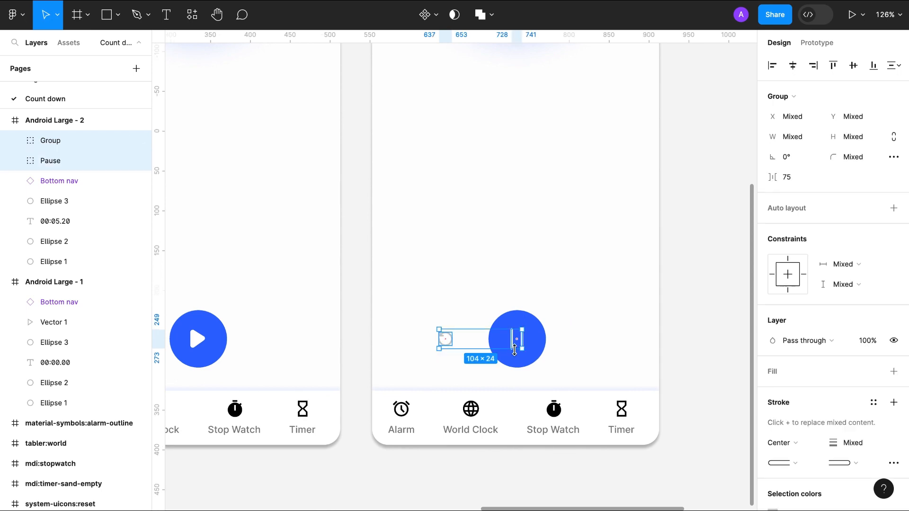
{"action": "left_click", "coordinate": [572, 348]}
{"action": "scroll", "coordinate": [571, 348], "scroll_direction": "down", "scroll_amount": 2}
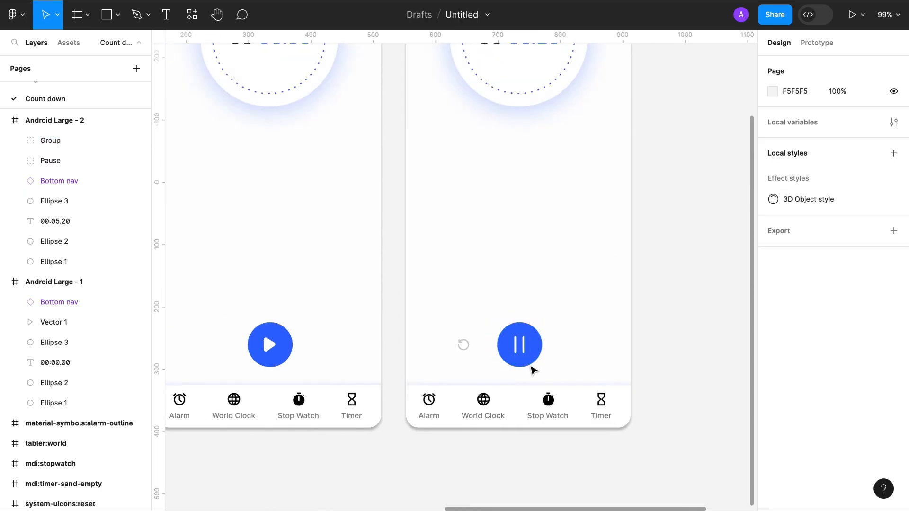
Enlarge the reset icon beside the pause button to a height of 22.
{"action": "left_click", "coordinate": [463, 345]}
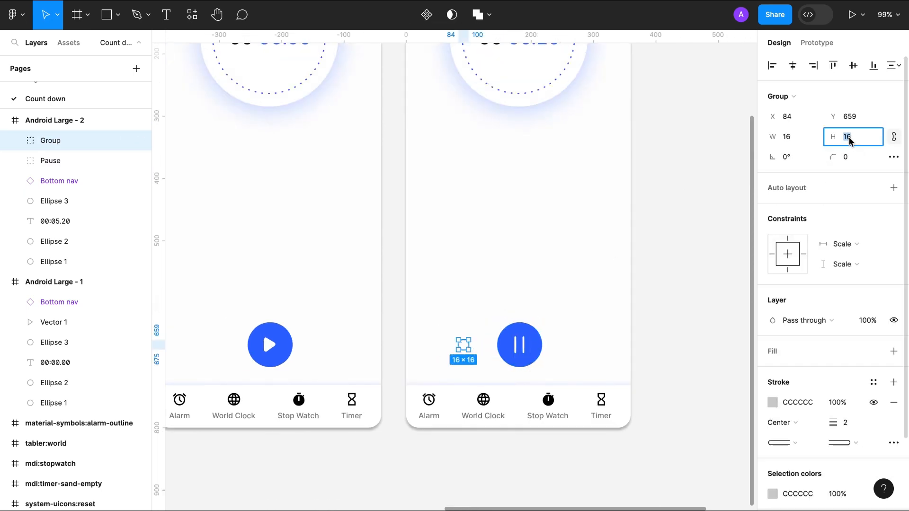
{"action": "type", "text": "20"}
{"action": "key", "text": "Return"}
{"action": "left_click", "coordinate": [847, 136]}
{"action": "type", "text": "22"}
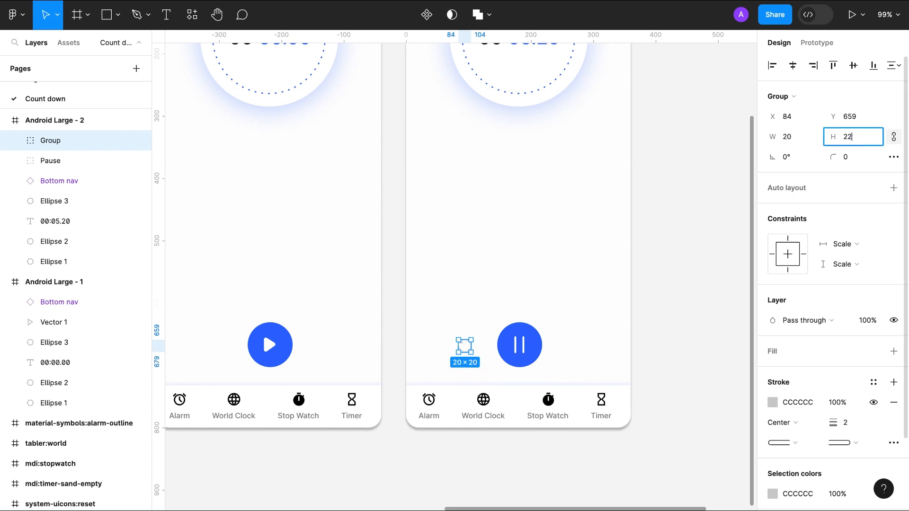
{"action": "key", "text": "Return"}
{"action": "left_click", "coordinate": [599, 260]}
{"action": "key", "text": "shift+1"}
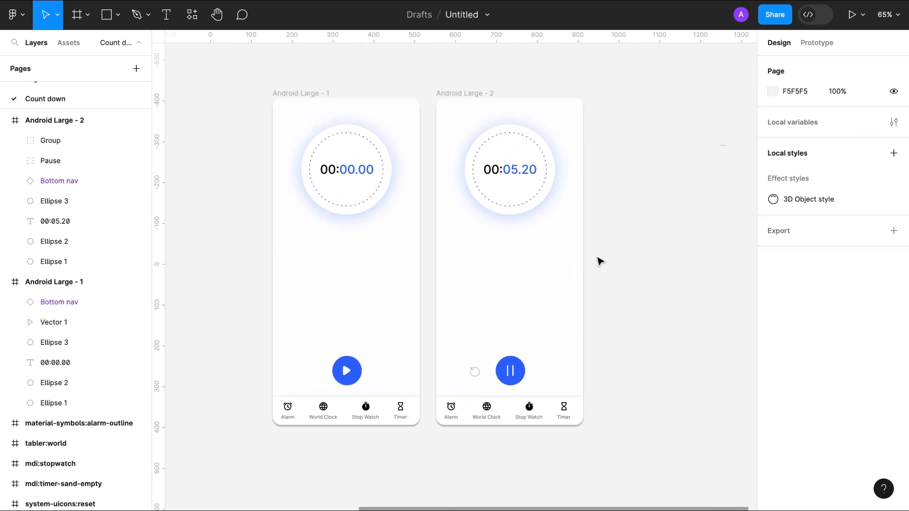
Link the first screen's blue circle to Android Large - 2 on tap with a Smart animate transition.
{"action": "left_click", "coordinate": [351, 103]}
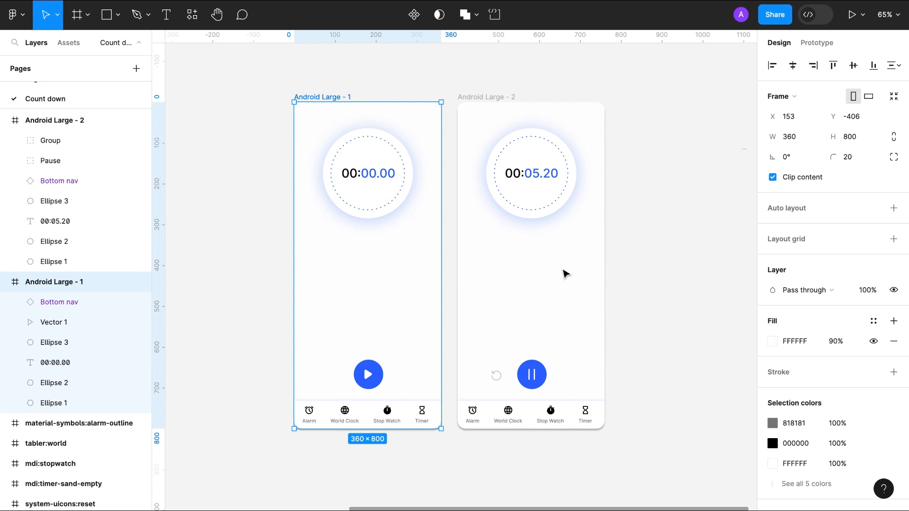
{"action": "left_click", "coordinate": [826, 46]}
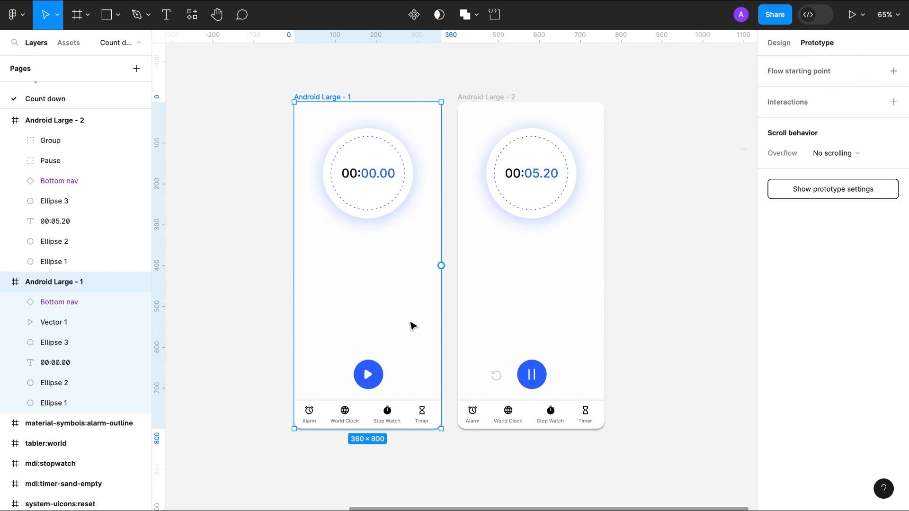
{"action": "left_click", "coordinate": [369, 374]}
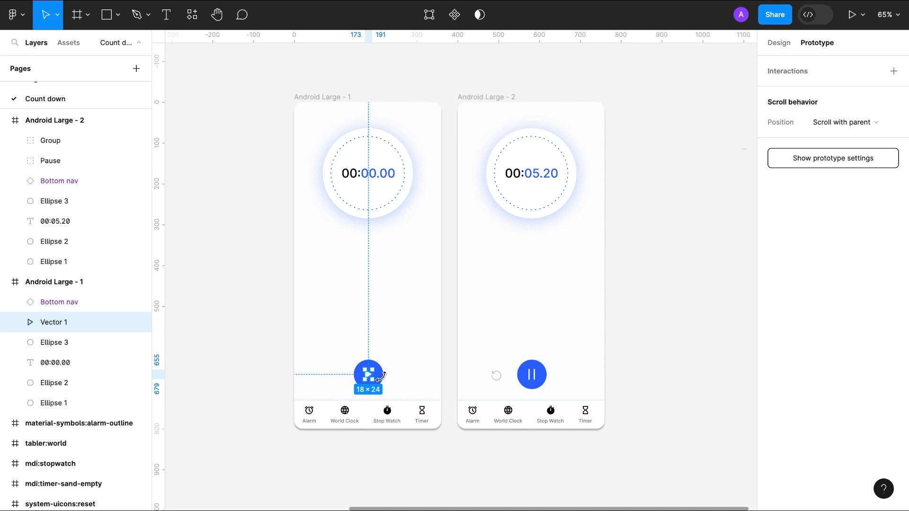
{"action": "left_click", "coordinate": [384, 376]}
{"action": "left_click_drag", "start_coordinate": [440, 355], "coordinate": [477, 314]}
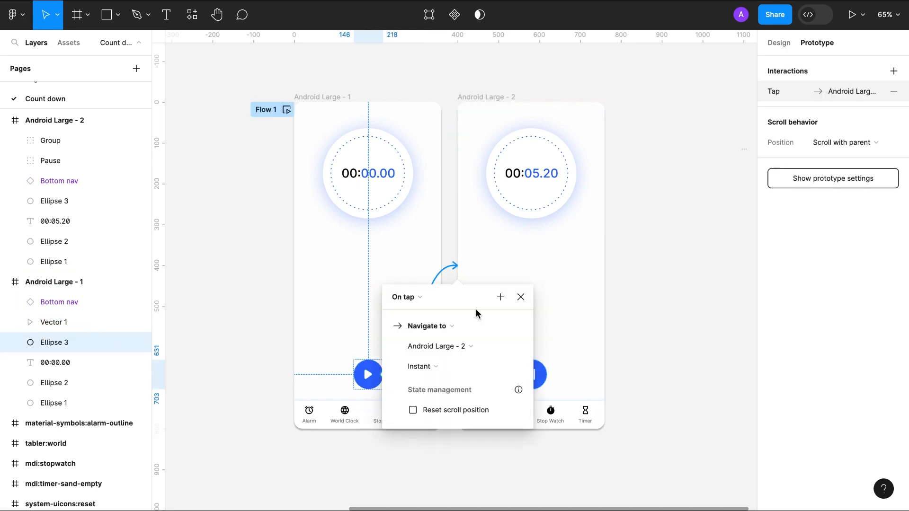
{"action": "left_click", "coordinate": [434, 365]}
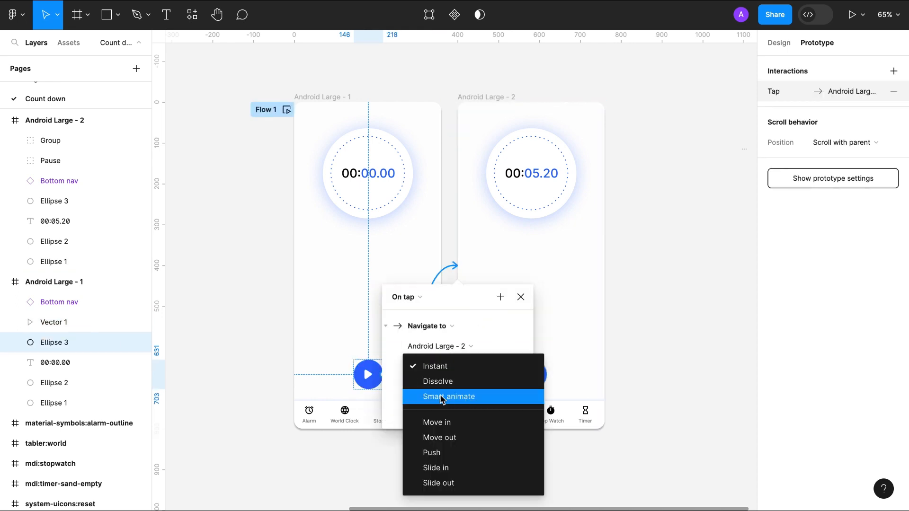
{"action": "left_click", "coordinate": [440, 395]}
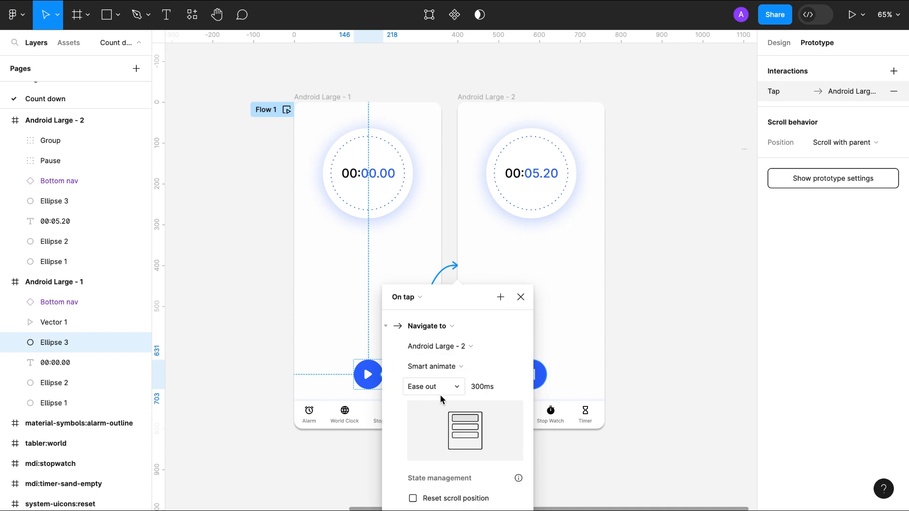
{"action": "left_click", "coordinate": [522, 297]}
Link the second screen's blue circle back to Android Large - 1 on tap with Smart animate.
{"action": "left_click", "coordinate": [532, 376]}
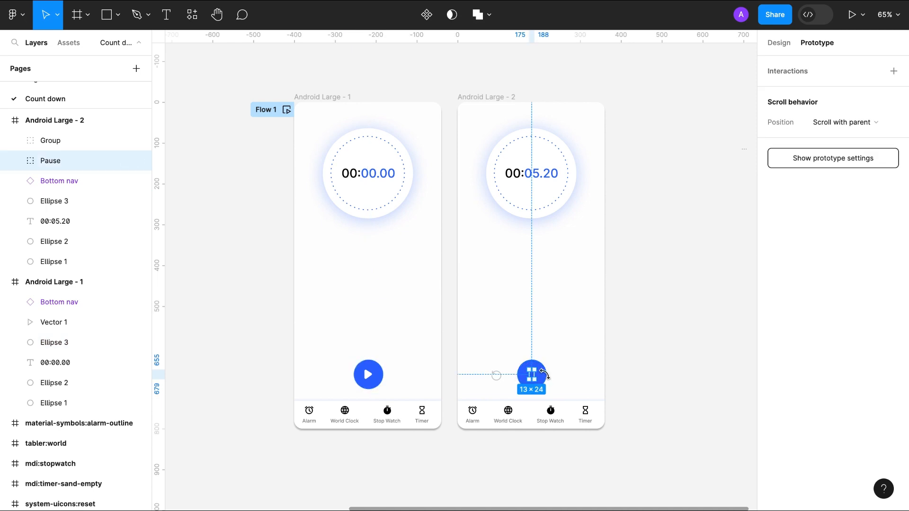
{"action": "left_click", "coordinate": [577, 360]}
{"action": "left_click", "coordinate": [546, 379]}
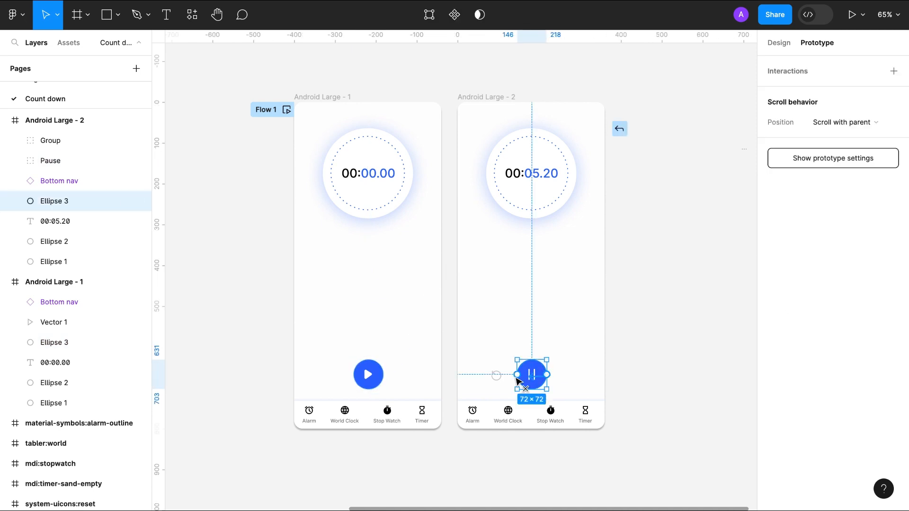
{"action": "left_click_drag", "start_coordinate": [547, 374], "coordinate": [410, 356]}
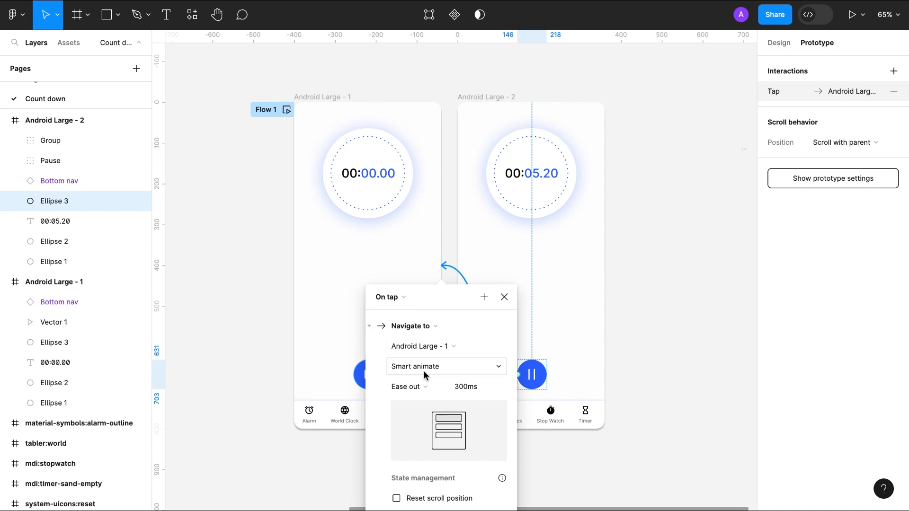
{"action": "left_click", "coordinate": [504, 297]}
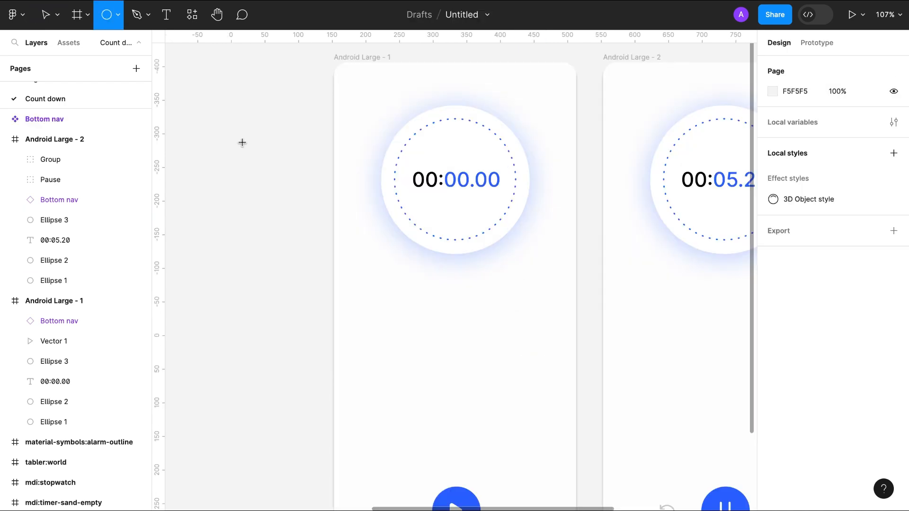
Draw an 8 × 8 circle outside the first screen and duplicate it into a vertical stack of three, 3 px apart.
{"action": "left_click_drag", "start_coordinate": [242, 142], "coordinate": [248, 147]}
{"action": "scroll", "coordinate": [246, 150], "scroll_direction": "up", "scroll_amount": 5}
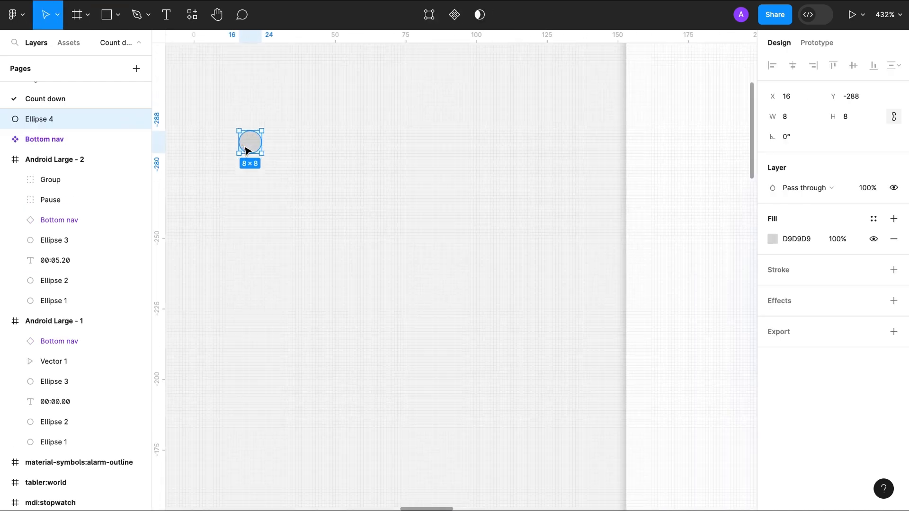
{"action": "key", "text": "ctrl+d"}
{"action": "left_click_drag", "start_coordinate": [254, 150], "coordinate": [255, 181]}
{"action": "key", "text": "ctrl+d"}
{"action": "left_click_drag", "start_coordinate": [227, 130], "coordinate": [266, 275]}
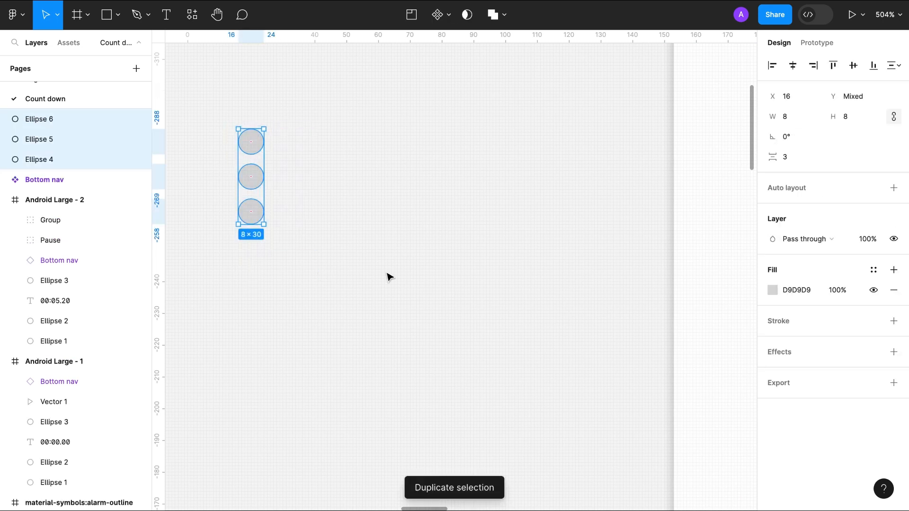
Fill the three stacked dots with black 000000 and group them.
{"action": "left_click", "coordinate": [773, 289]}
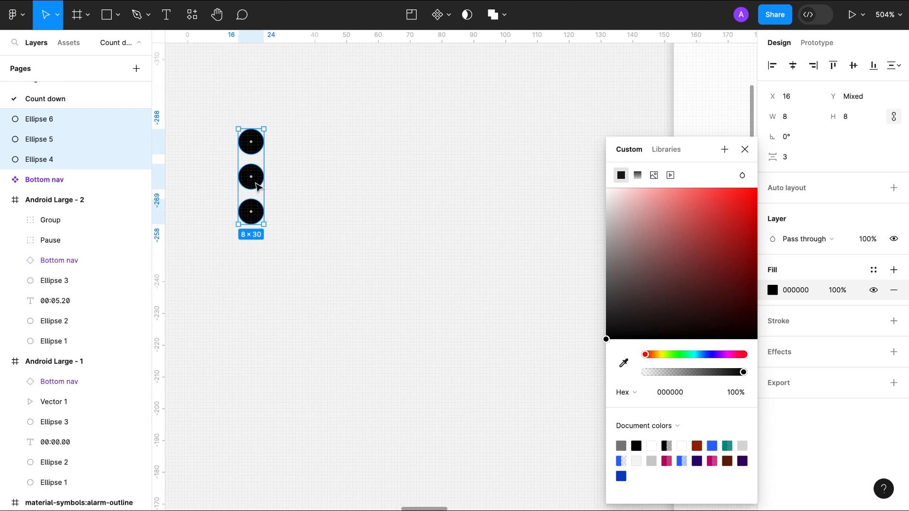
{"action": "right_click", "coordinate": [258, 129]}
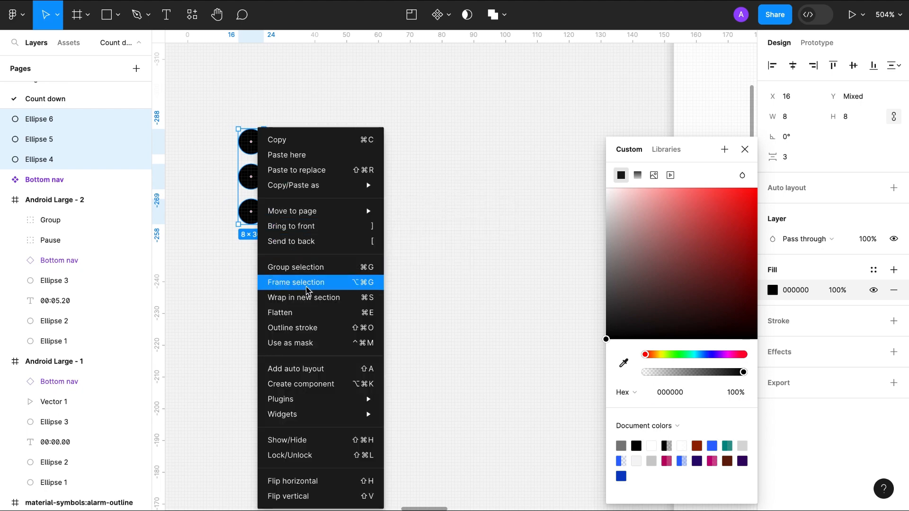
{"action": "left_click", "coordinate": [300, 267]}
Place the three-dot group in the first screen's upper-right corner and a duplicate in the same corner of the second screen.
{"action": "scroll", "coordinate": [295, 179], "scroll_direction": "down", "scroll_amount": 5}
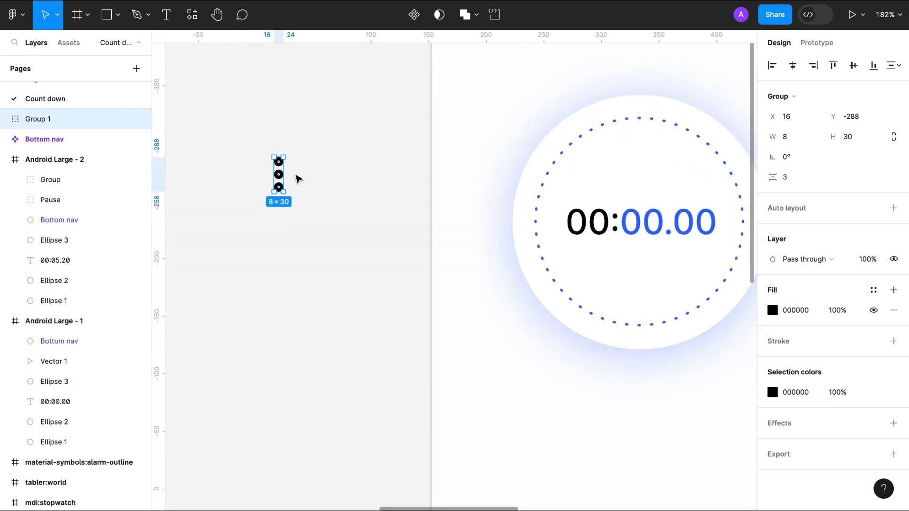
{"action": "scroll", "coordinate": [297, 179], "scroll_direction": "down", "scroll_amount": 5}
{"action": "left_click_drag", "start_coordinate": [230, 194], "coordinate": [740, 122]}
{"action": "scroll", "coordinate": [527, 155], "scroll_direction": "down", "scroll_amount": 2}
{"action": "key", "text": "ctrl+d"}
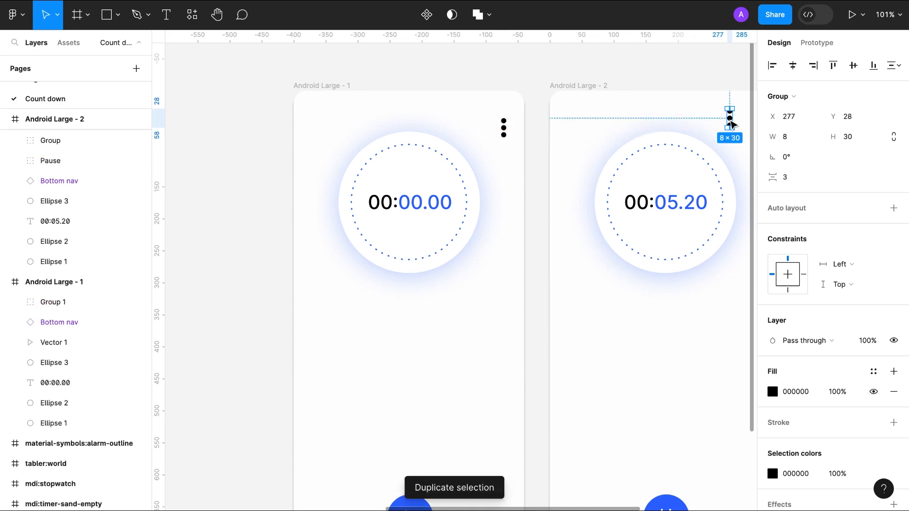
{"action": "scroll", "coordinate": [697, 137], "scroll_direction": "right", "scroll_amount": 3}
{"action": "left_click_drag", "start_coordinate": [660, 134], "coordinate": [686, 138]}
Align the tops of both three-dot groups at Y 38 and lower their black fill's opacity to 72%.
{"action": "left_click", "coordinate": [434, 142], "text": "shift"}
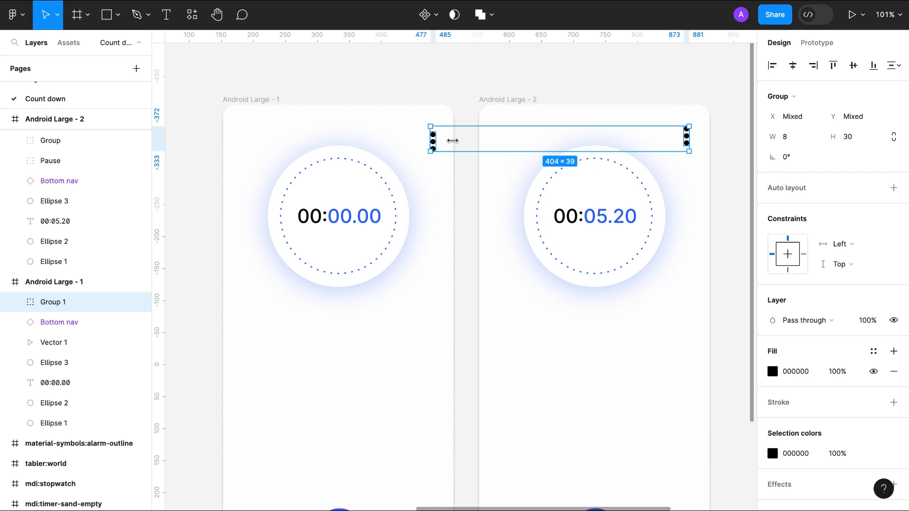
{"action": "left_click", "coordinate": [834, 66]}
{"action": "scroll", "coordinate": [623, 283], "scroll_direction": "down", "scroll_amount": 3}
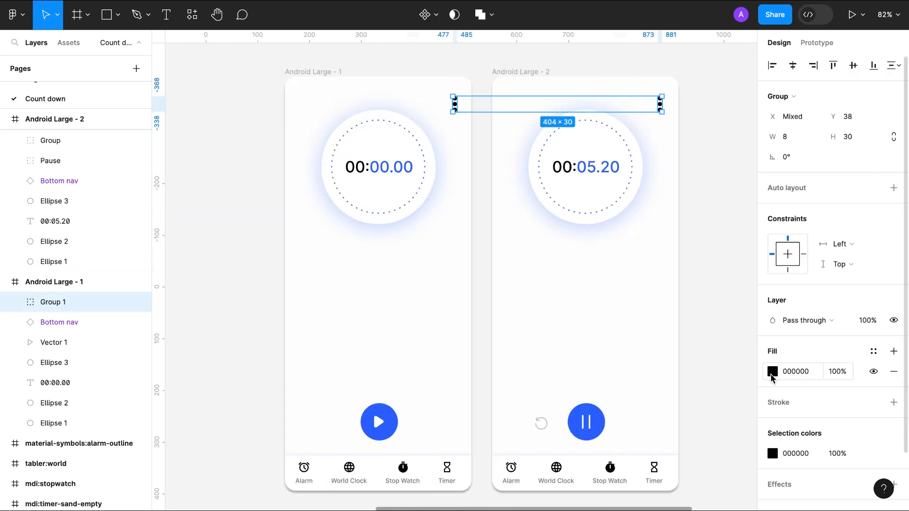
{"action": "left_click", "coordinate": [772, 372]}
{"action": "left_click_drag", "start_coordinate": [745, 372], "coordinate": [716, 373]}
{"action": "left_click", "coordinate": [254, 273]}
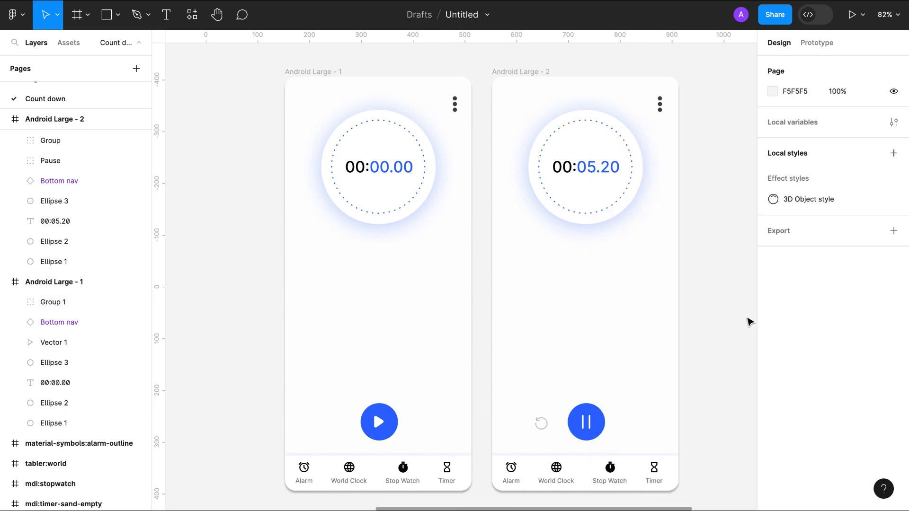
Set the width of both three-dot groups to 6 and toggle their proportion constraint.
{"action": "left_click", "coordinate": [660, 103]}
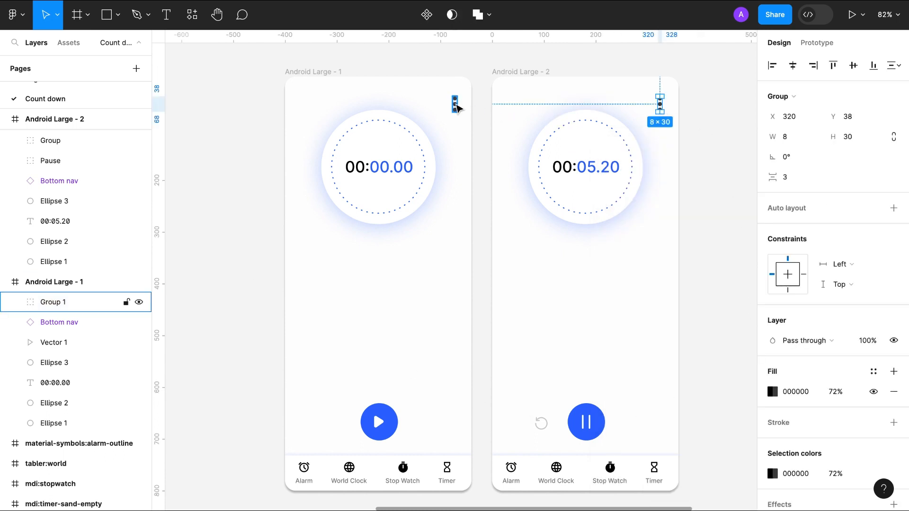
{"action": "left_click", "coordinate": [455, 103], "text": "shift"}
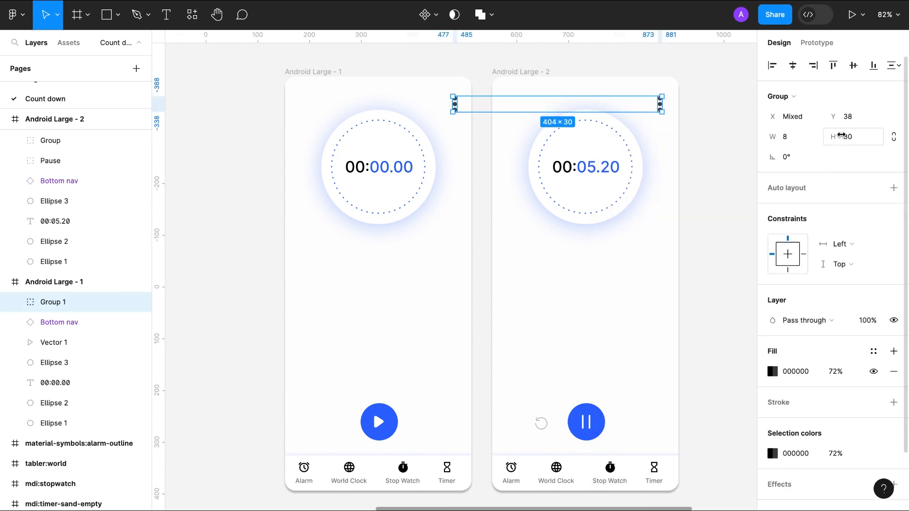
{"action": "left_click", "coordinate": [788, 142]}
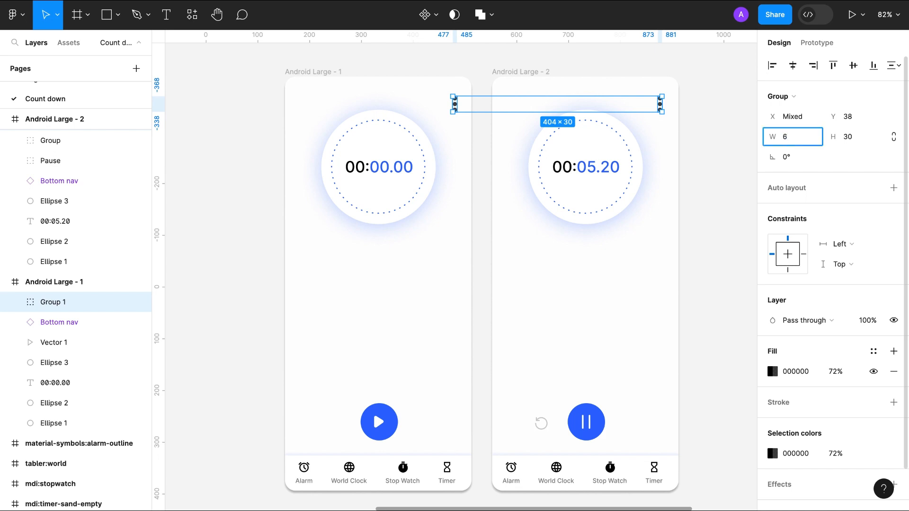
{"action": "left_click", "coordinate": [894, 137]}
{"action": "left_click", "coordinate": [728, 225]}
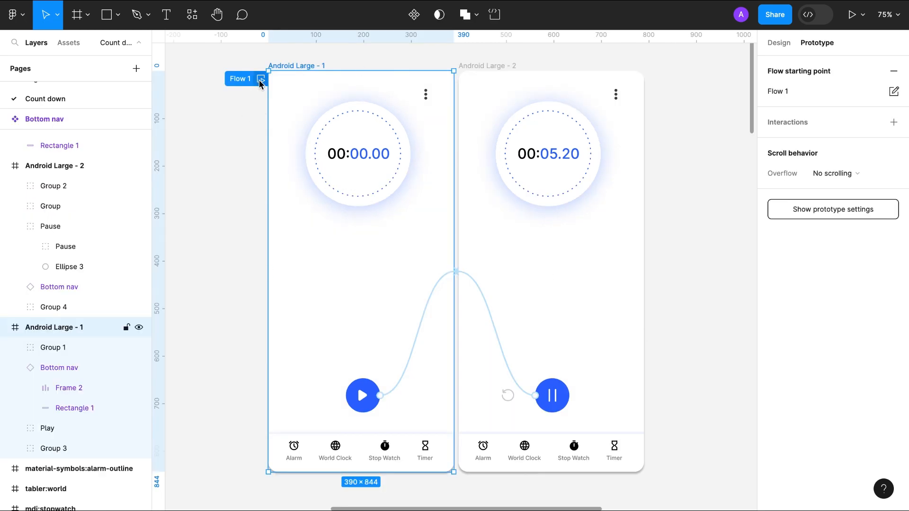
Preview Flow 1, test switching between the play and pause screens, and close the preview.
{"action": "left_click", "coordinate": [260, 79]}
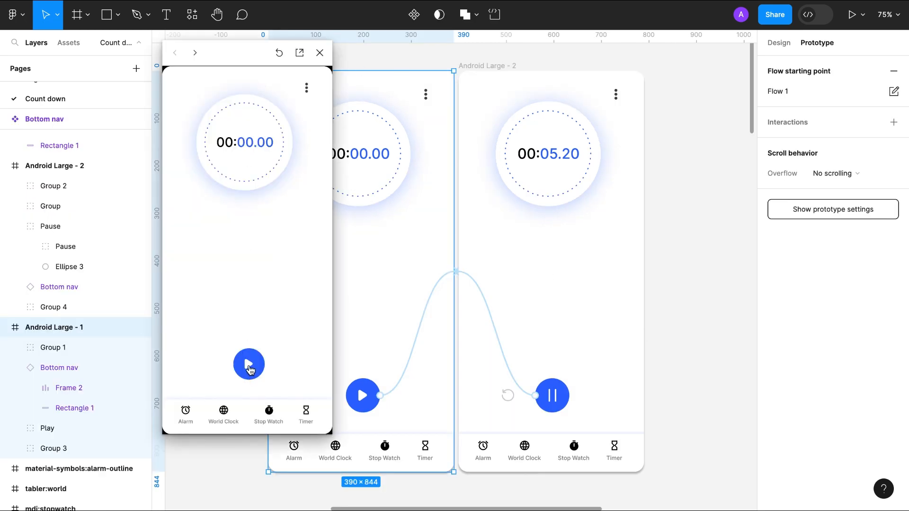
{"action": "left_click", "coordinate": [249, 365]}
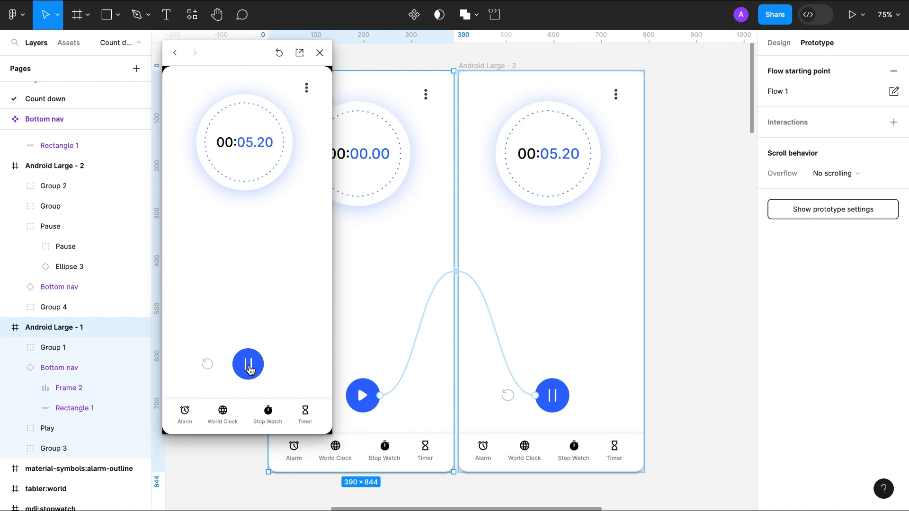
{"action": "left_click", "coordinate": [249, 365]}
{"action": "left_click", "coordinate": [249, 366]}
{"action": "left_click", "coordinate": [249, 365]}
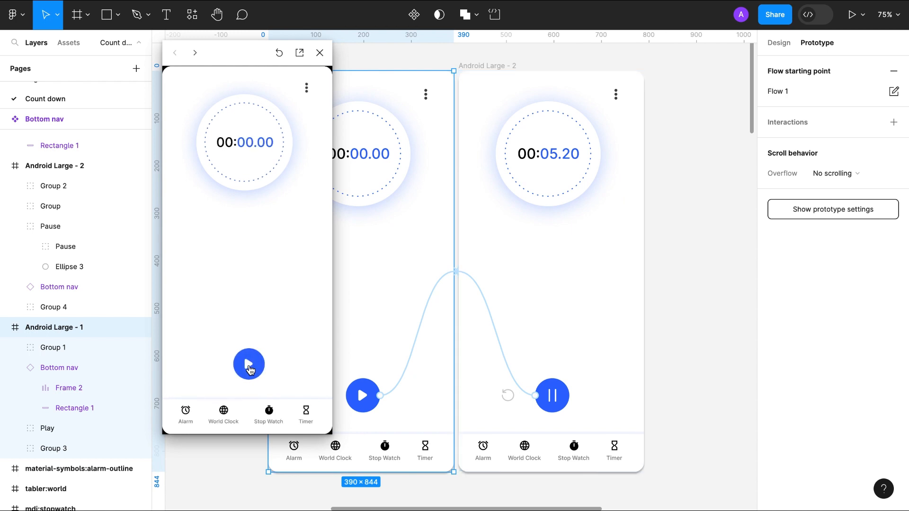
{"action": "left_click", "coordinate": [320, 53]}
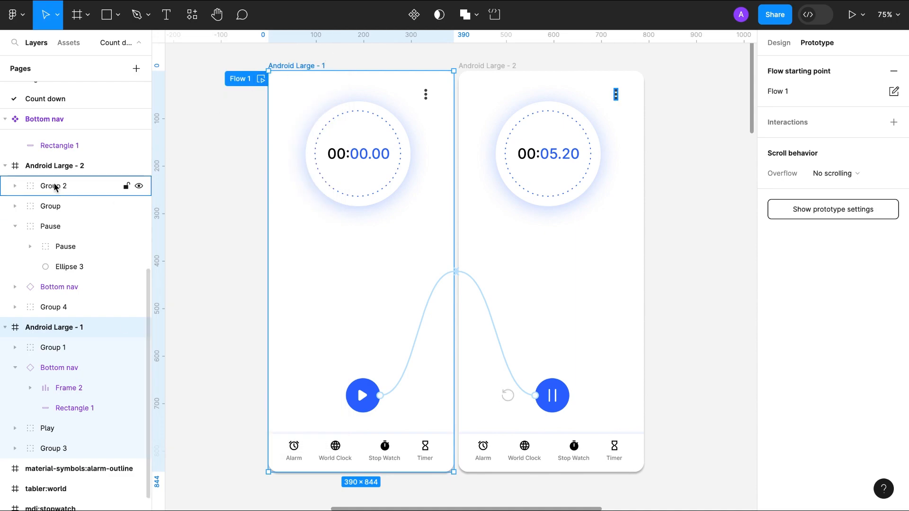